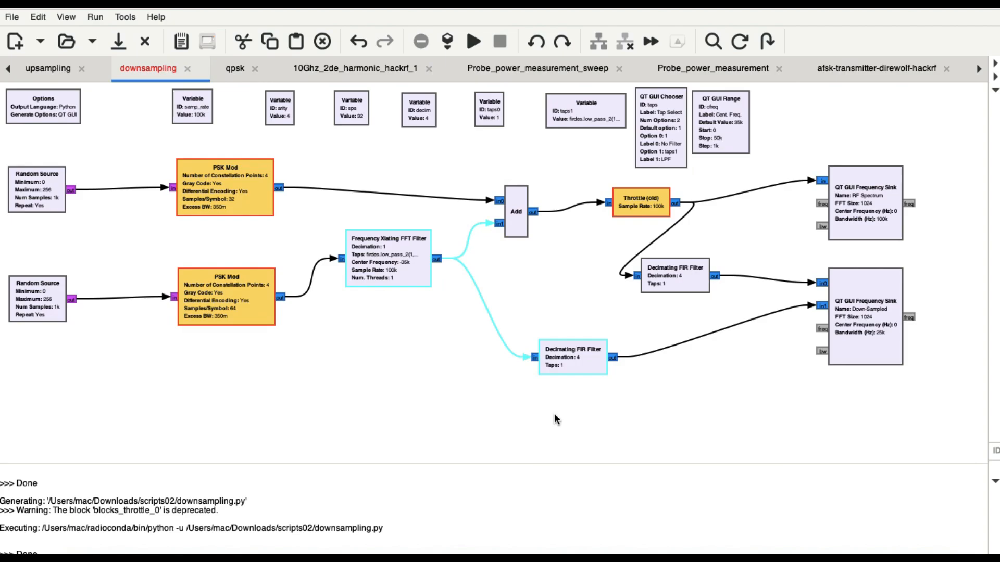
# Clear the block selection and review the upper Random Source block's properties, including output type, minimum, maximum and sample count
pyautogui.click(555, 414)
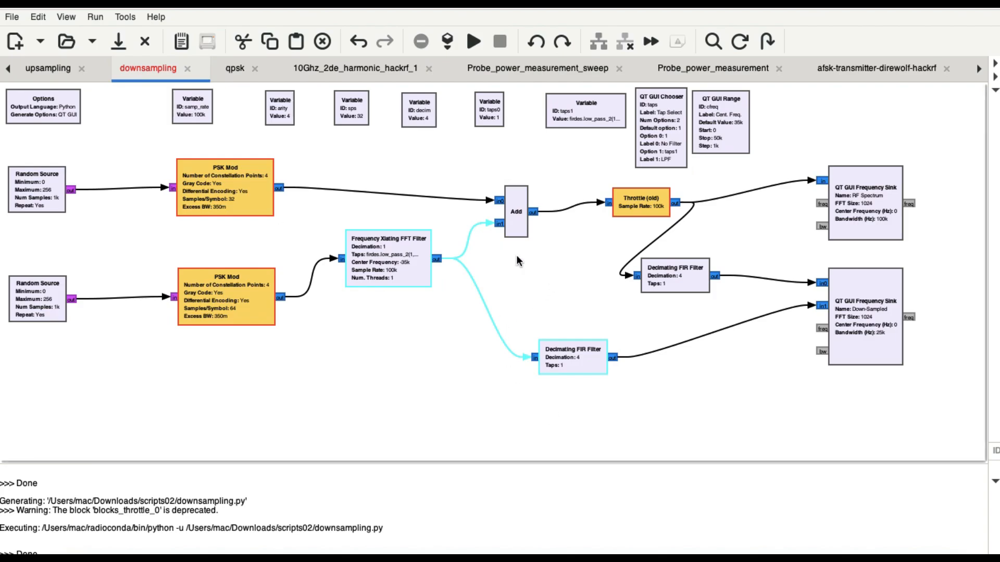
pyautogui.click(547, 274)
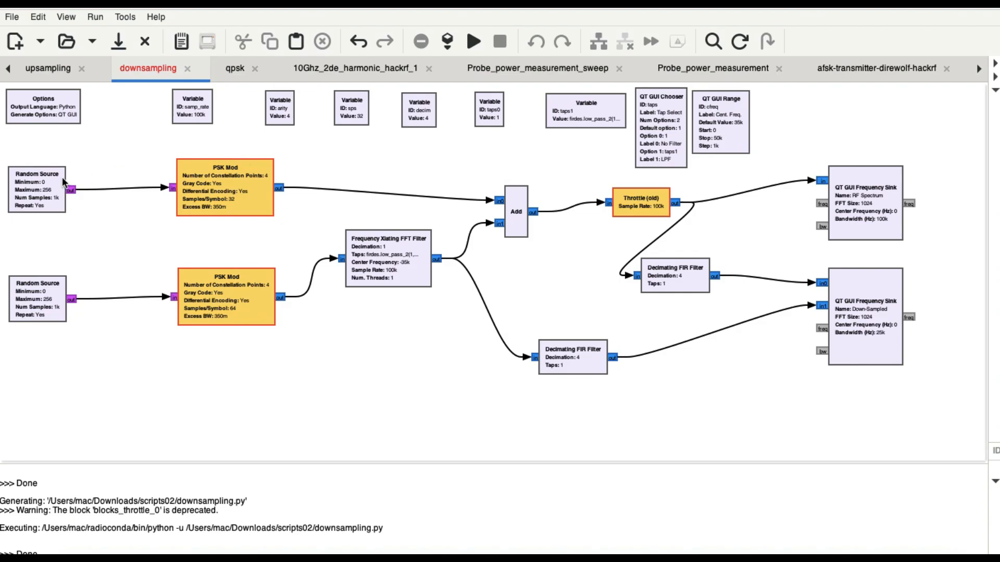
pyautogui.doubleClick(35, 201)
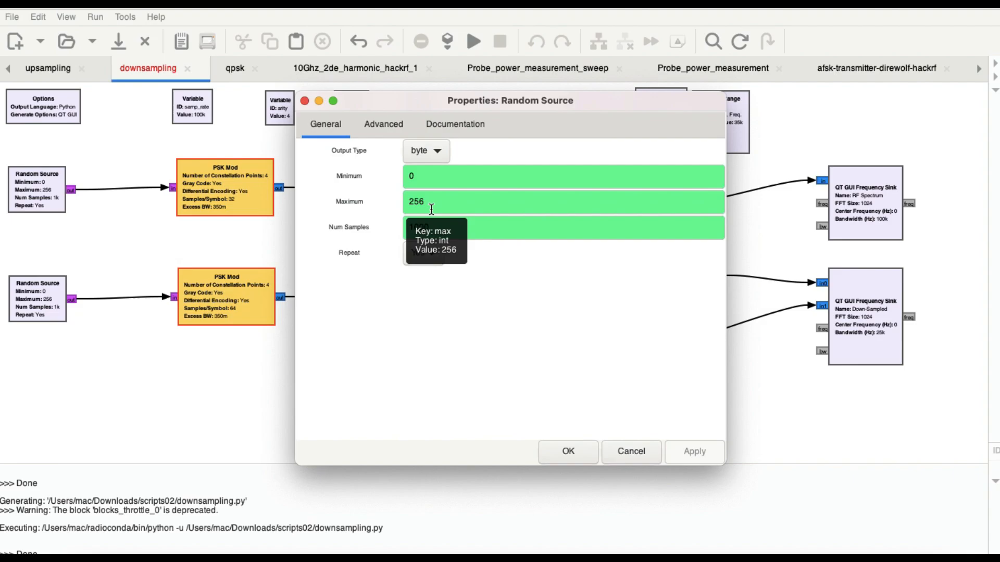
pyautogui.click(567, 451)
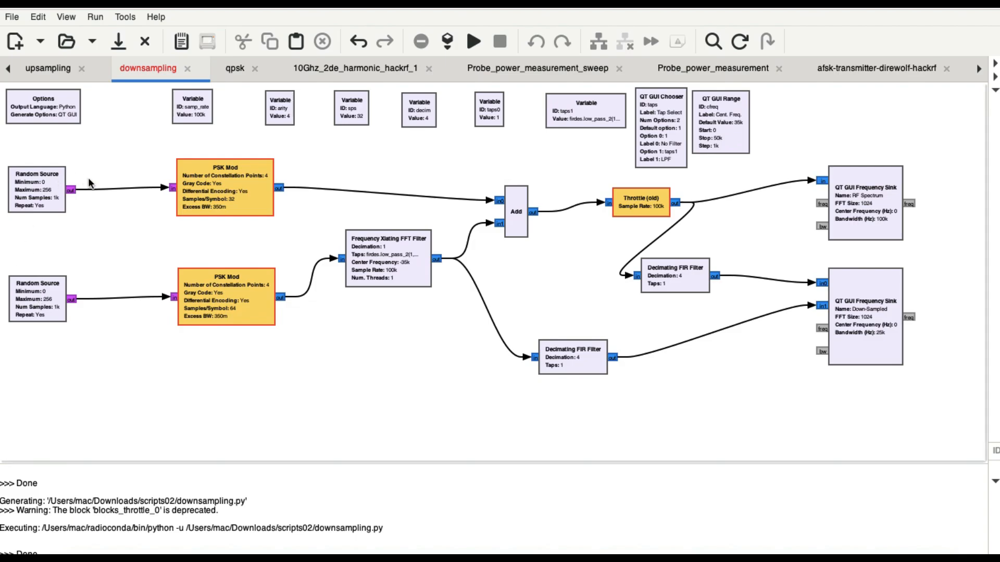
# Check the upper PSK Mod block's number of constellation points and the arity variable that defines it
pyautogui.doubleClick(236, 198)
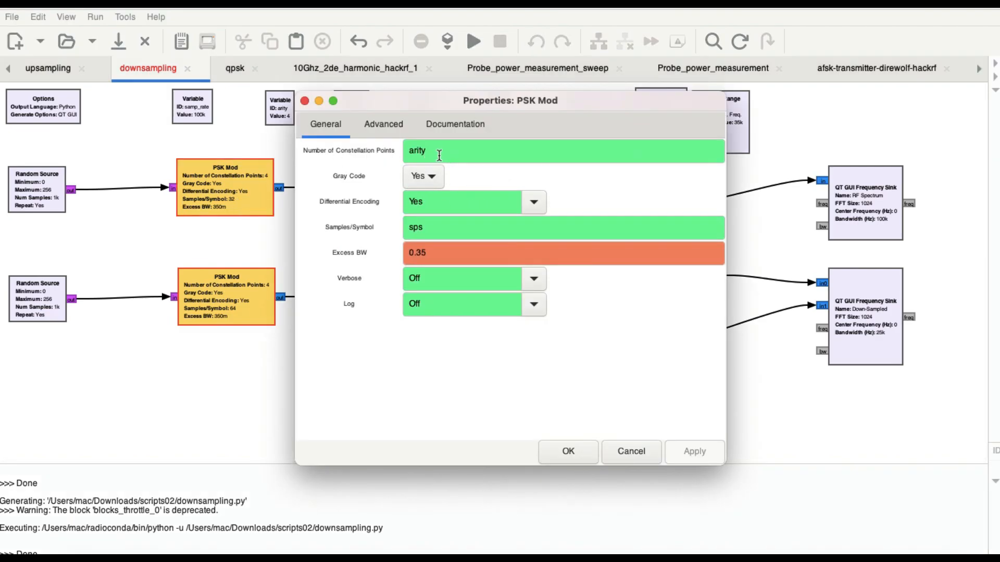
pyautogui.moveTo(435, 154)
pyautogui.click(304, 101)
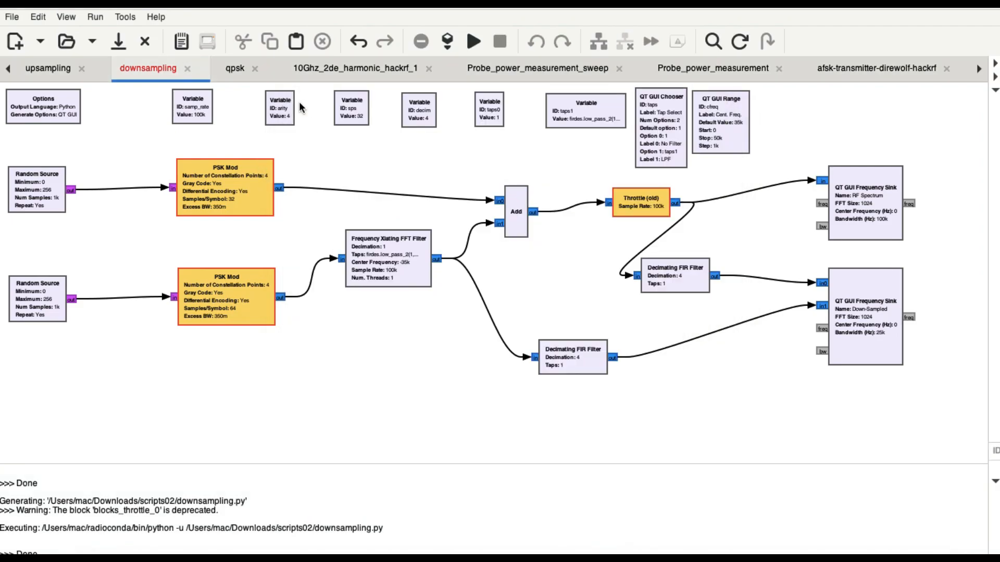
pyautogui.doubleClick(281, 110)
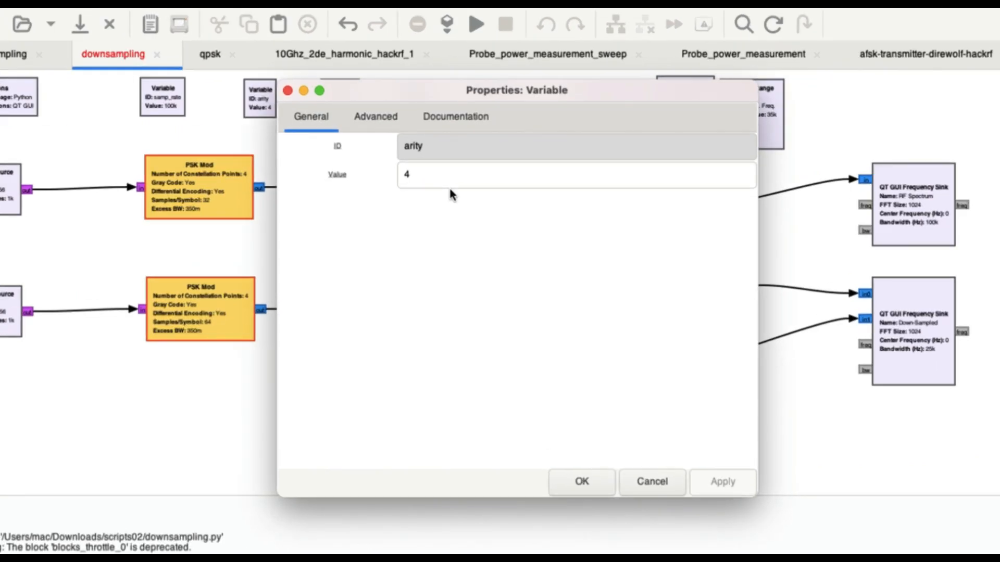
pyautogui.click(582, 482)
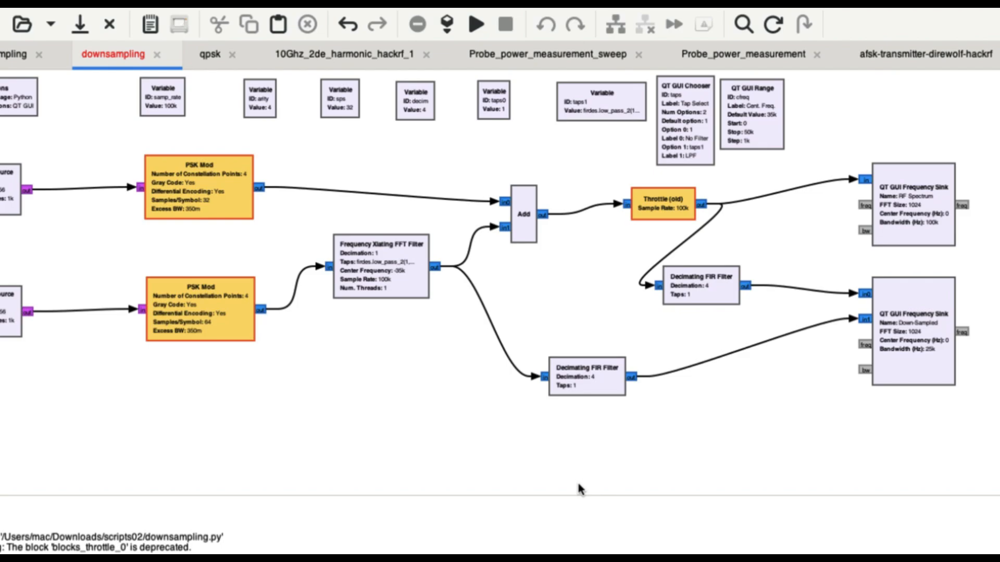
# Review the upper PSK Mod block's general properties, including its samples per symbol and excess bandwidth settings
pyautogui.scroll(3, 579, 484)
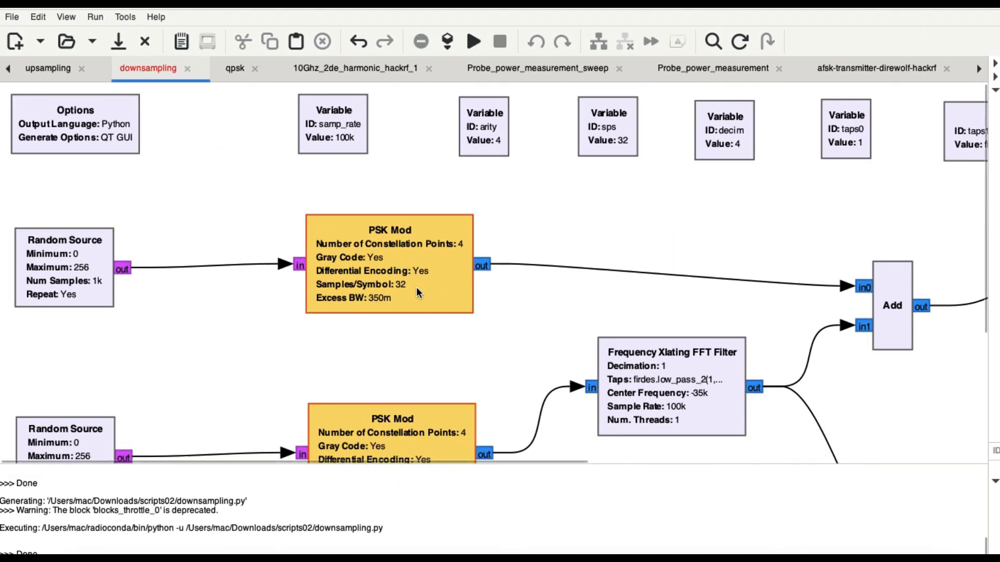
pyautogui.doubleClick(404, 275)
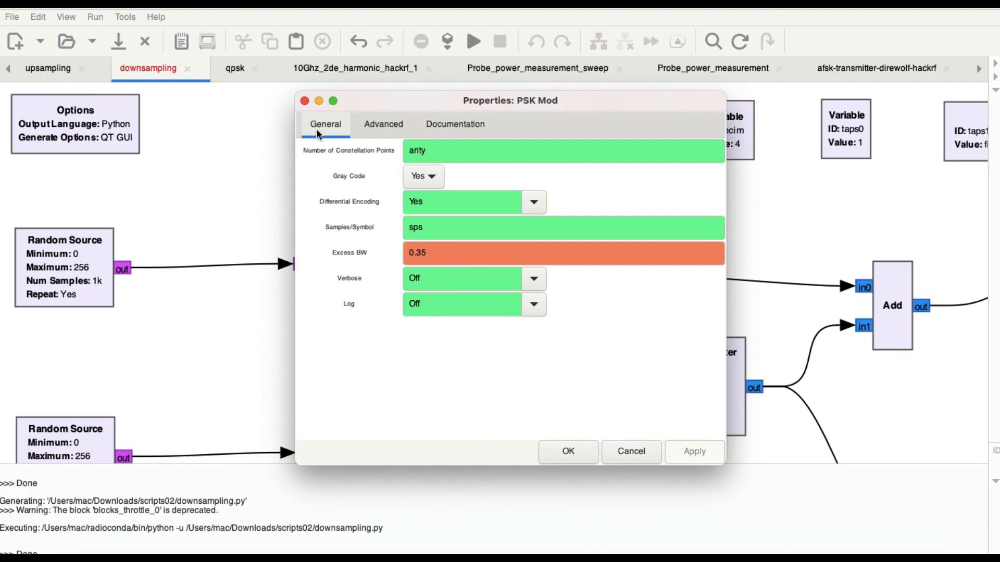
pyautogui.click(305, 103)
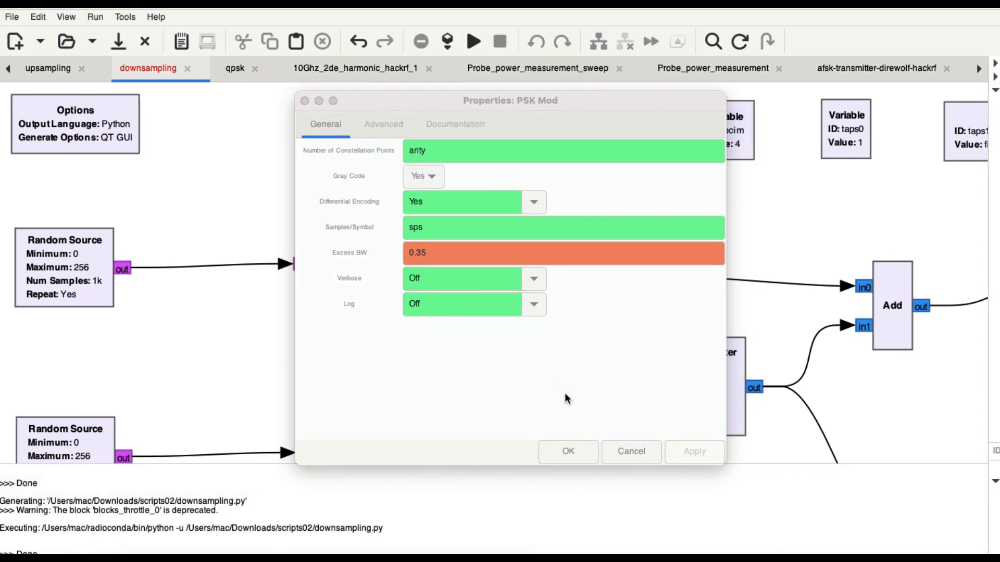
pyautogui.click(568, 452)
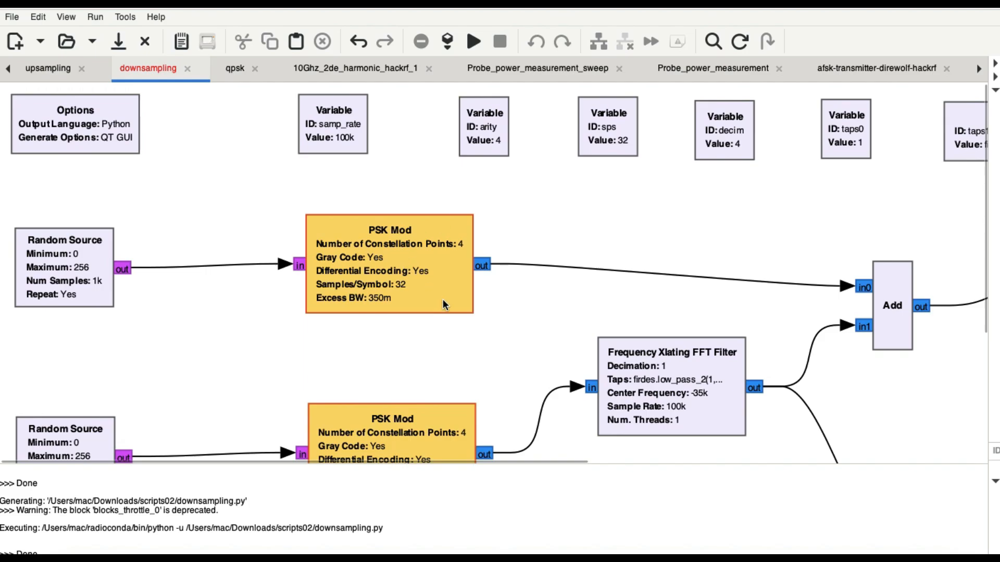
# Inspect the lower PSK Mod block's properties, focusing on the expression used for its samples per symbol
pyautogui.scroll(-3, 443, 300)
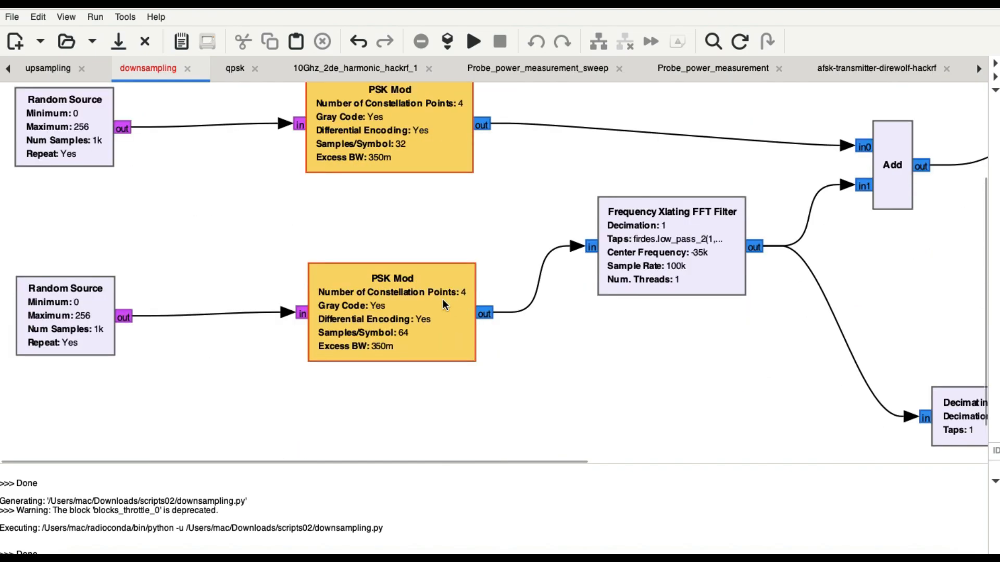
pyautogui.doubleClick(388, 320)
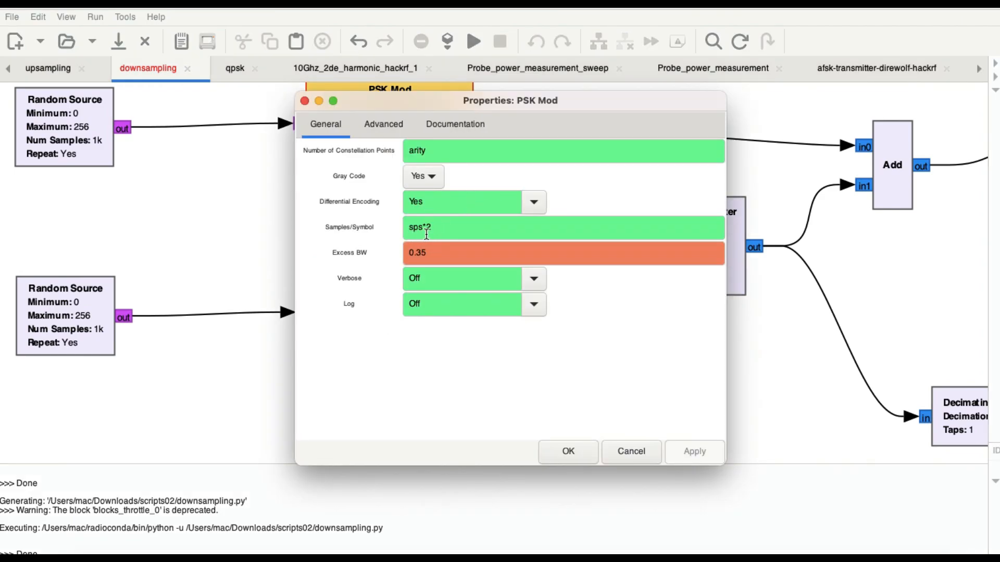
pyautogui.click(565, 449)
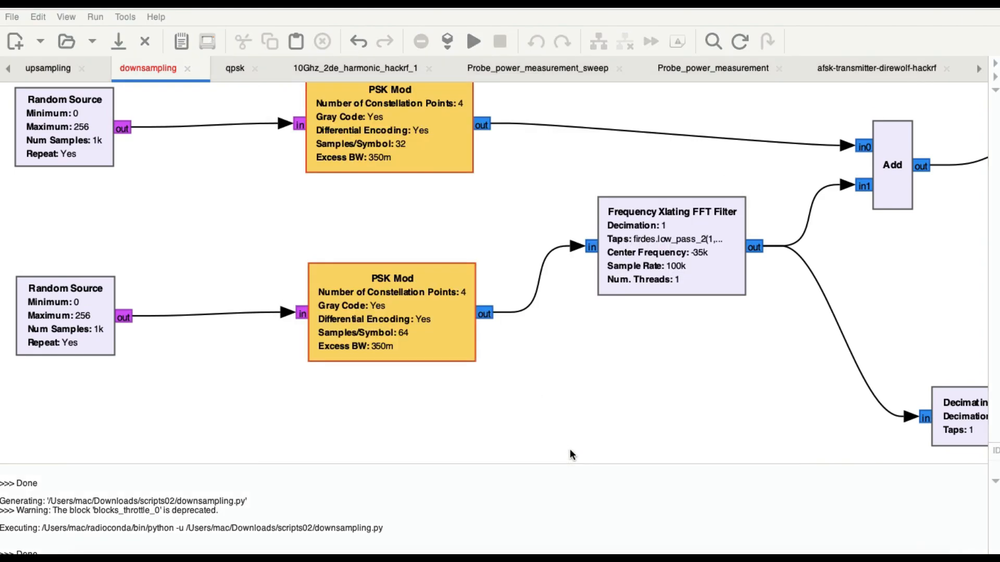
# Compare the samples per symbol settings shown on the upper and lower PSK Mod blocks
pyautogui.scroll(5, 504, 361)
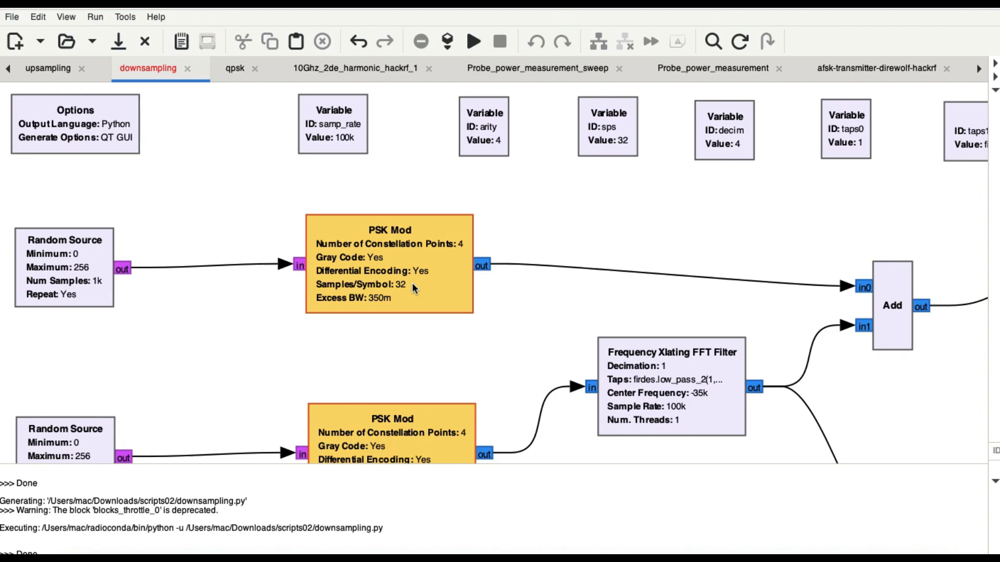
pyautogui.scroll(-5, 412, 283)
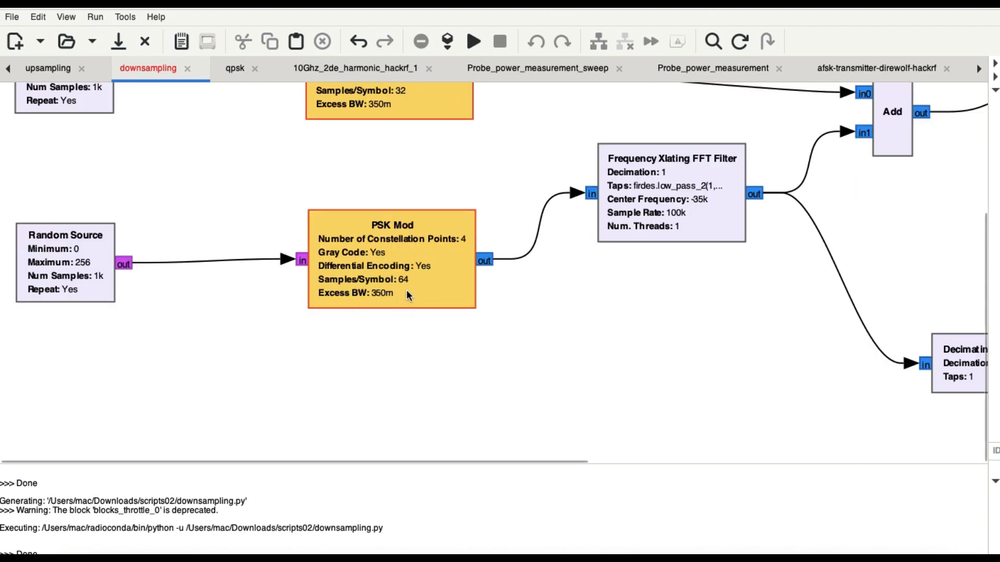
pyautogui.scroll(5, 411, 294)
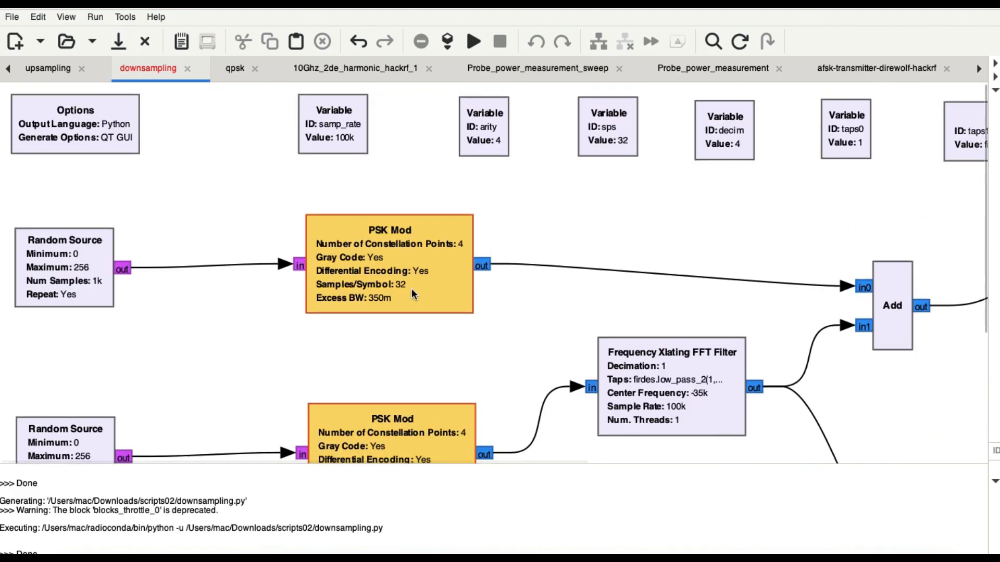
pyautogui.scroll(-4, 405, 365)
pyautogui.scroll(-1, 407, 383)
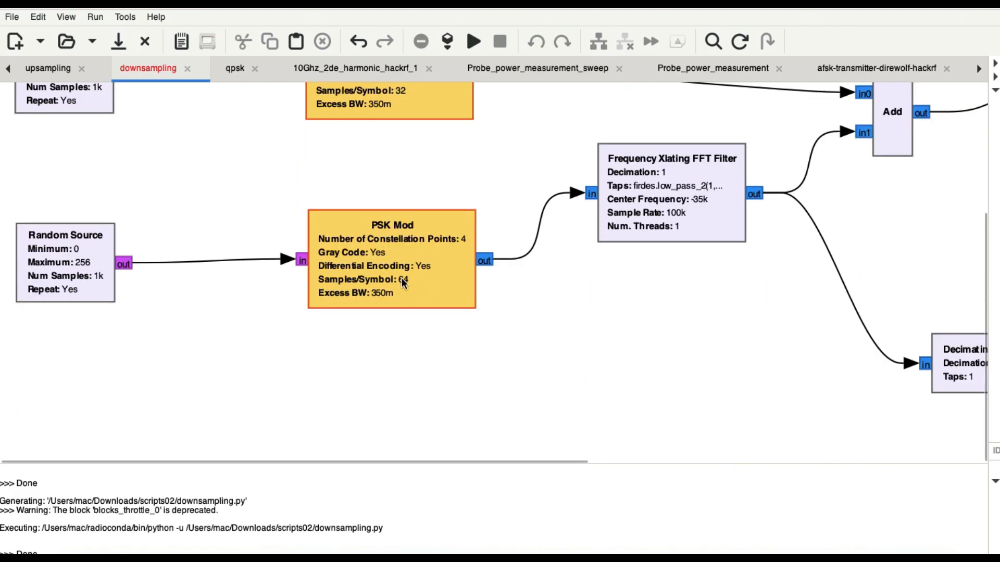
pyautogui.scroll(4, 401, 277)
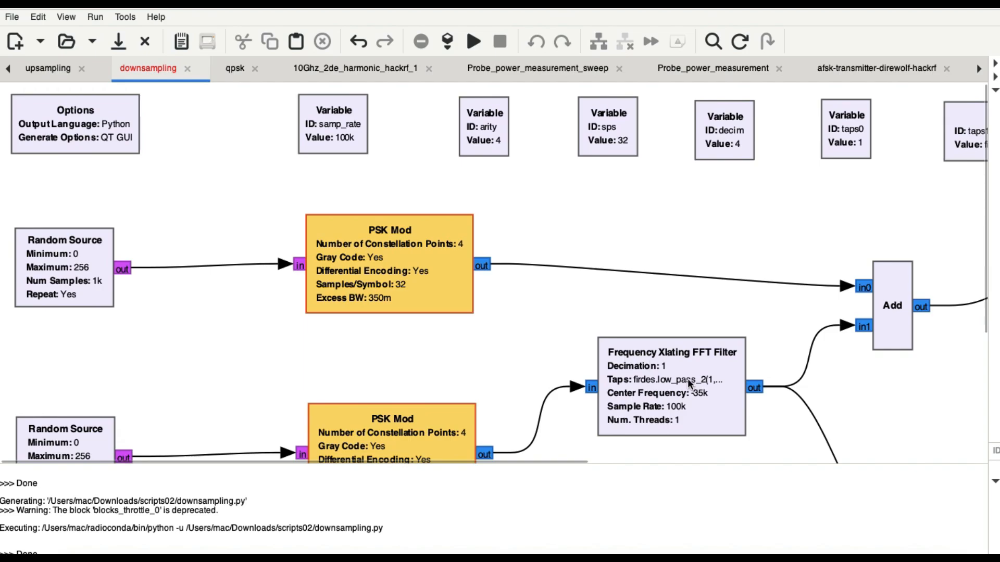
# Review the Frequency Xlating FFT Filter's properties, including its low-pass taps, center frequency and sample rate
pyautogui.hscroll(3, 687, 379)
pyautogui.scroll(-3, 687, 379)
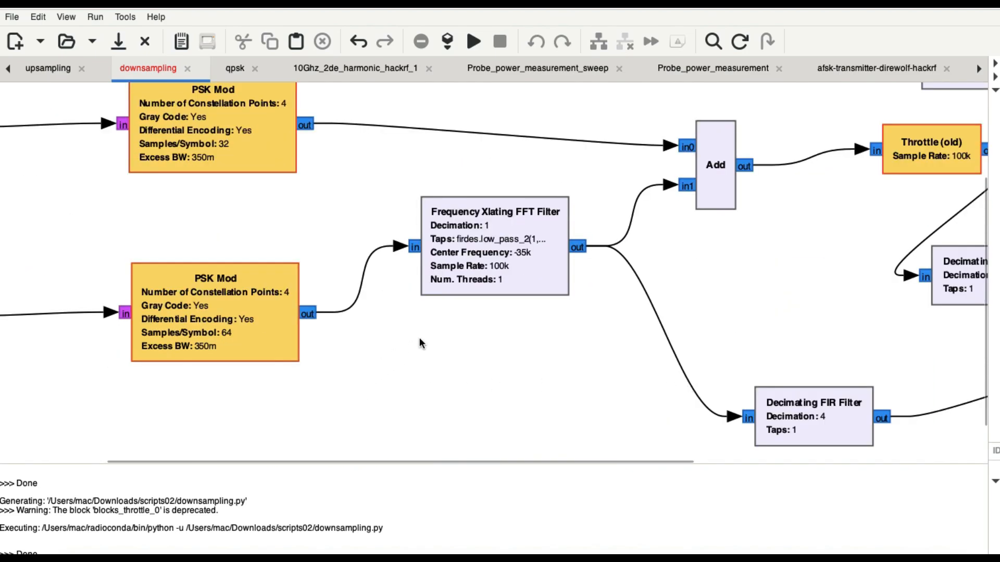
pyautogui.doubleClick(495, 255)
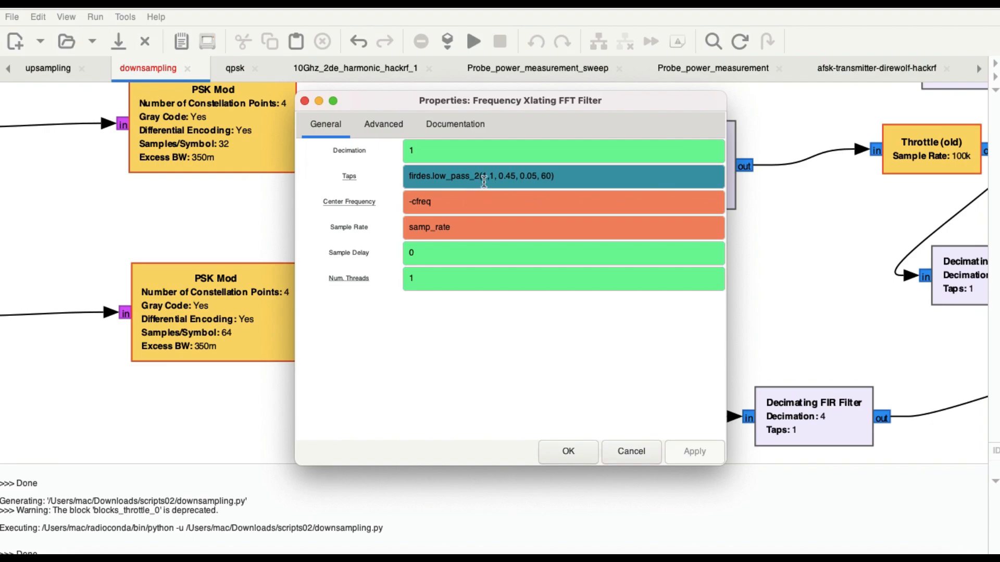
pyautogui.moveTo(484, 181)
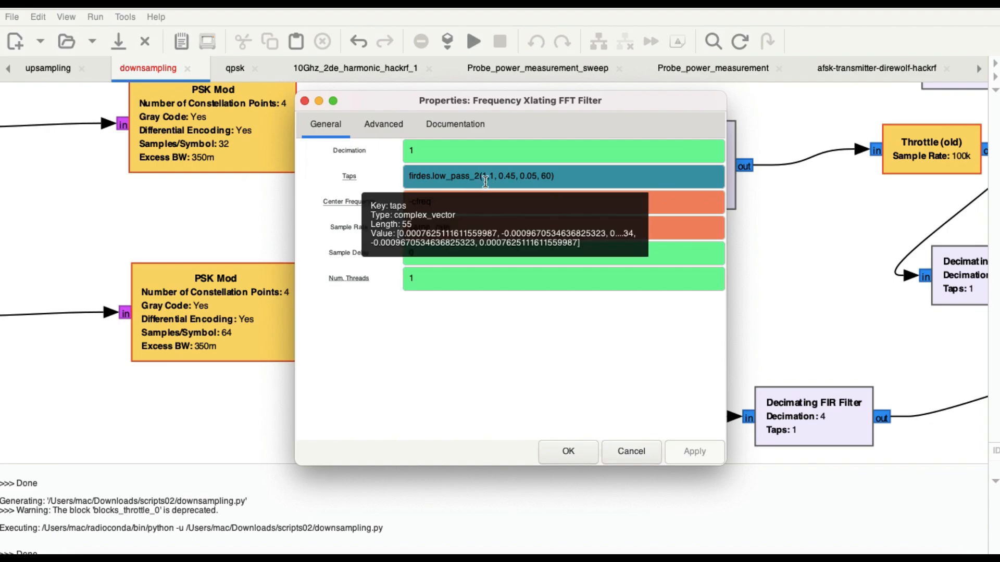
pyautogui.moveTo(459, 245)
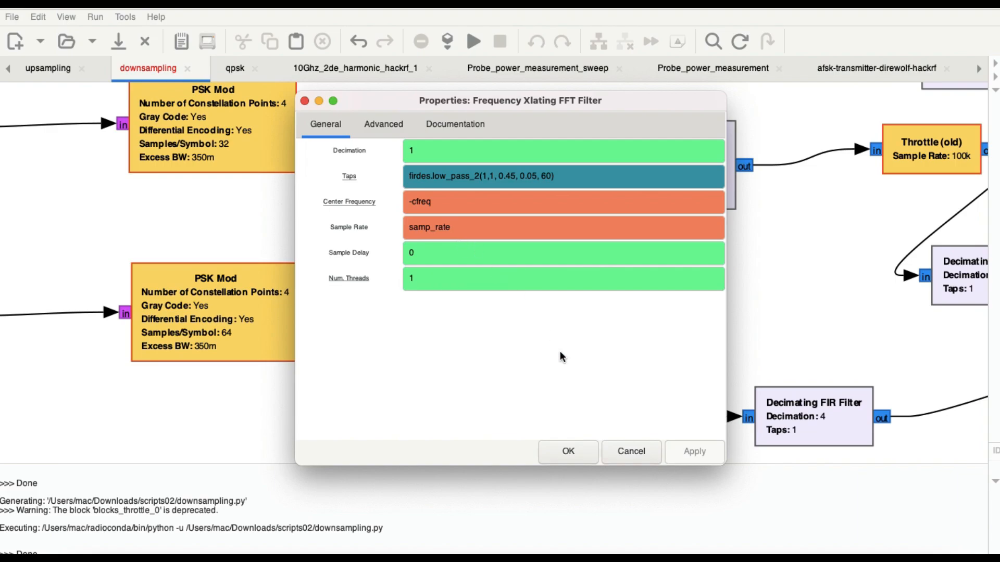
pyautogui.click(569, 452)
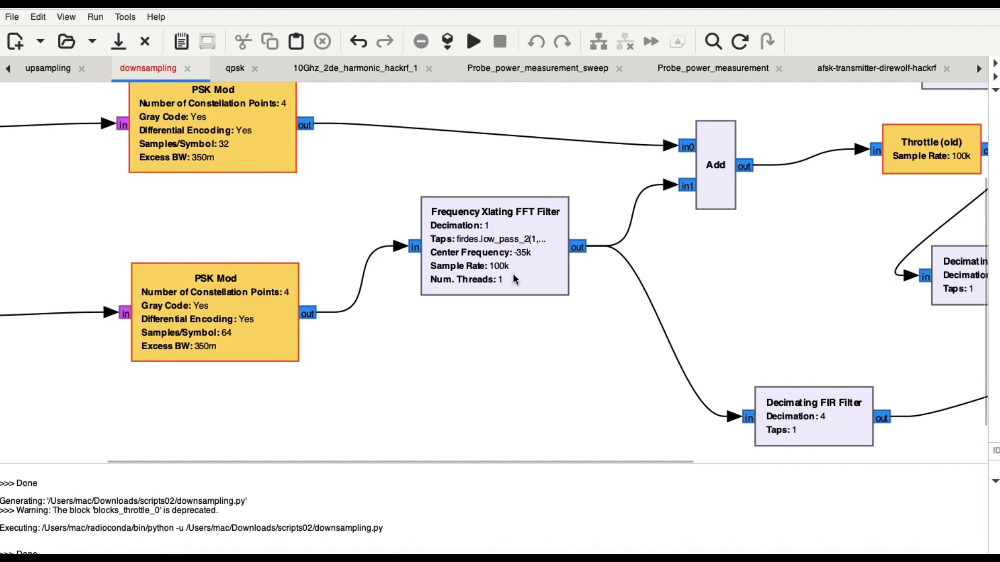
# Follow the signal path from the Add block through the Throttle to the Decimating FIR Filter
pyautogui.scroll(3, 512, 275)
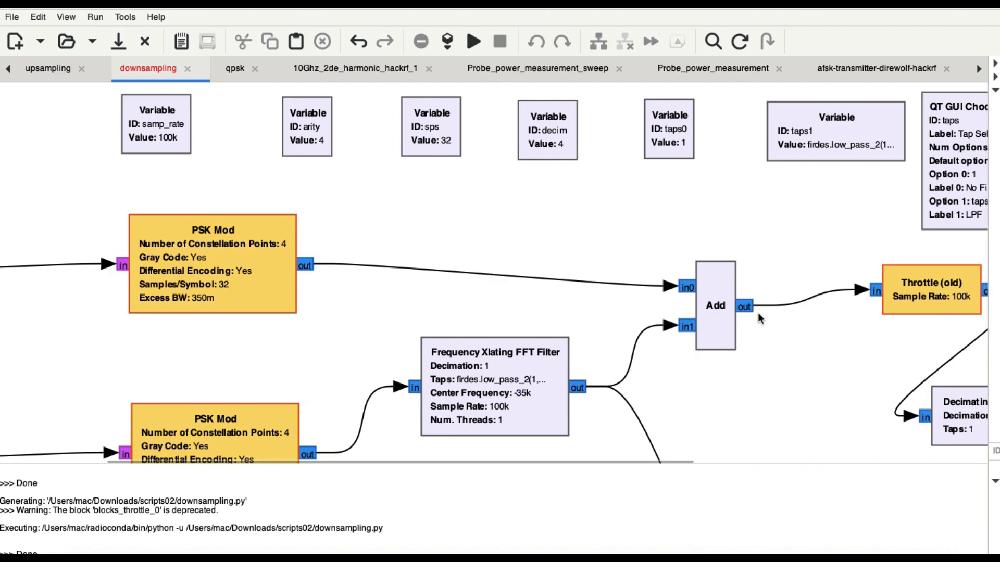
pyautogui.scroll(-2, 758, 317)
pyautogui.hscroll(5, 758, 318)
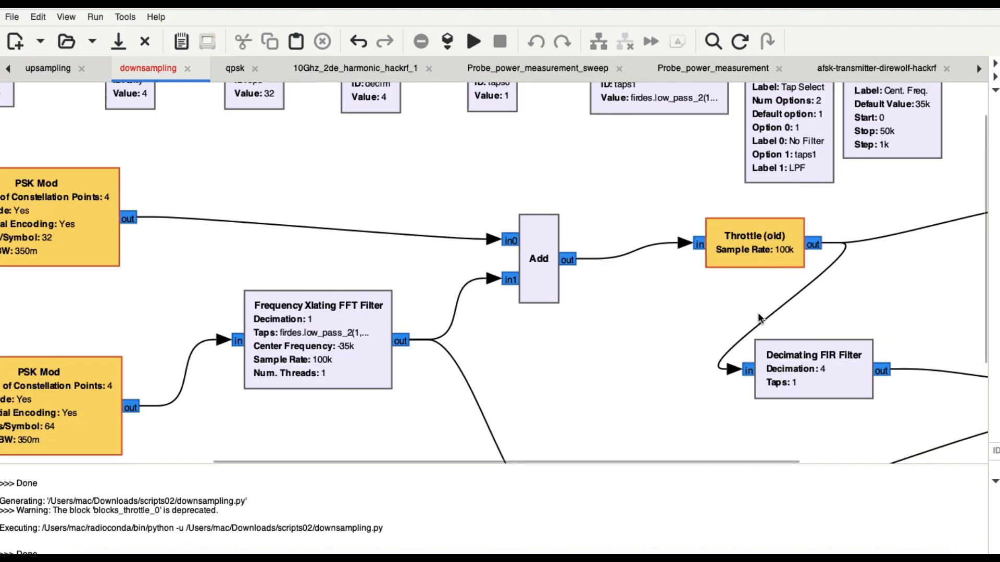
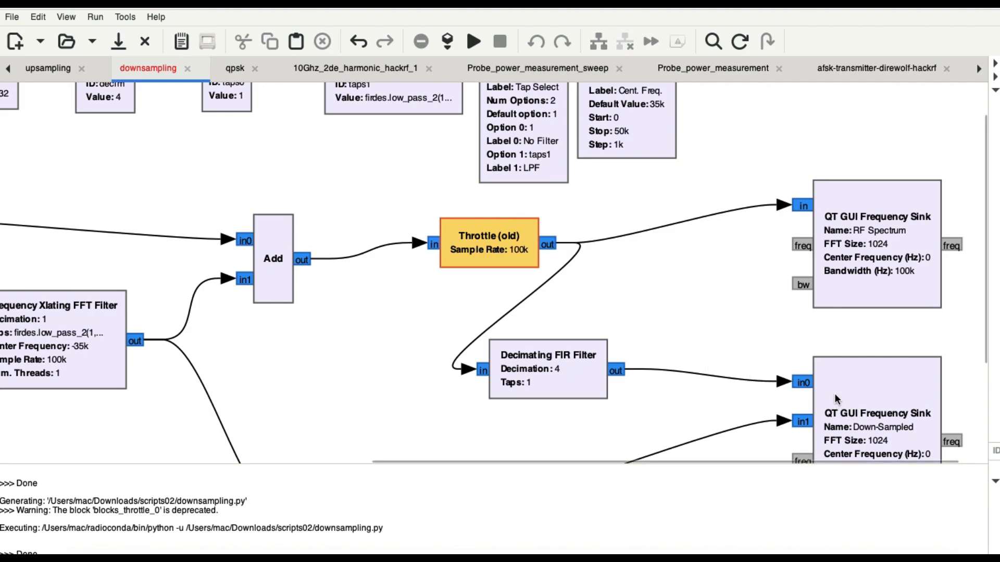
# Trace both Decimating FIR Filter branches into the Down-Sampled frequency sink and compare its bandwidth setting with the RF Spectrum sink
pyautogui.scroll(-5, 857, 412)
pyautogui.hscroll(2, 858, 412)
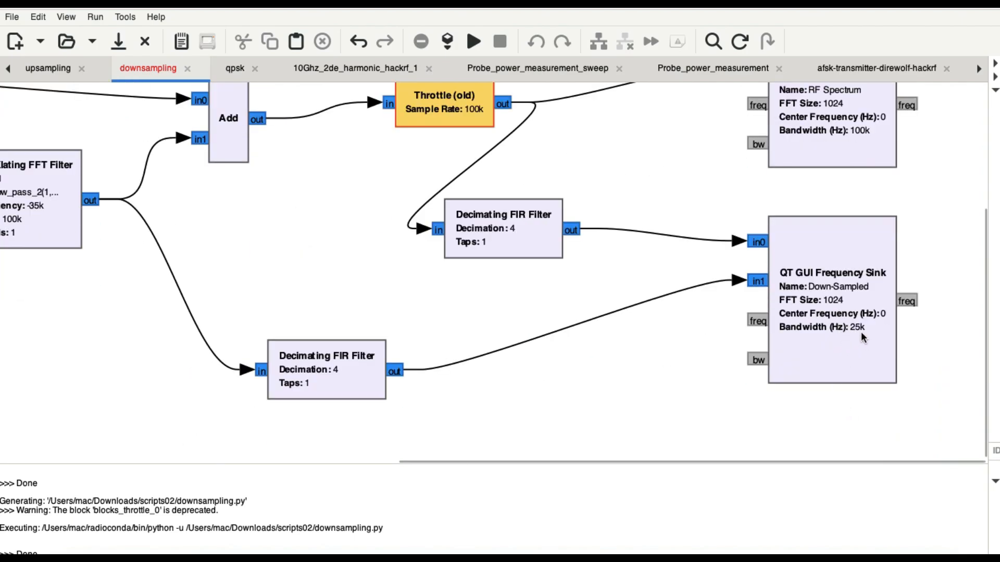
pyautogui.scroll(7, 860, 330)
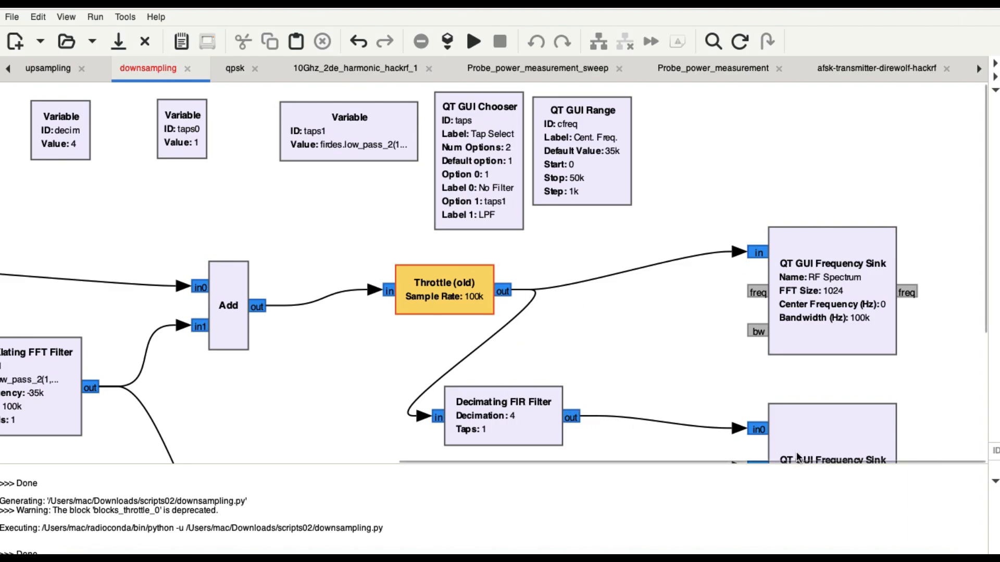
pyautogui.scroll(-5, 808, 445)
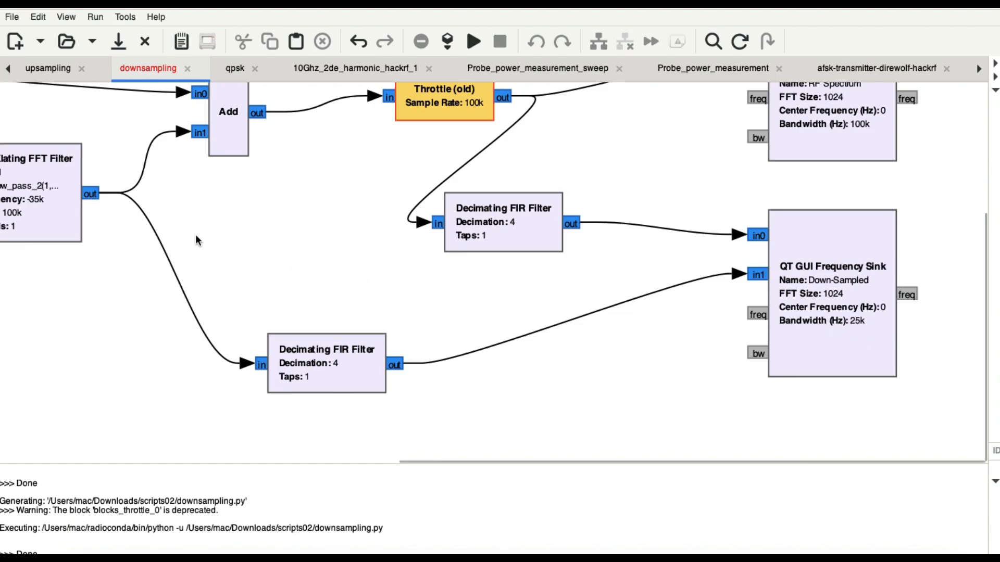
pyautogui.hscroll(-8, 69, 209)
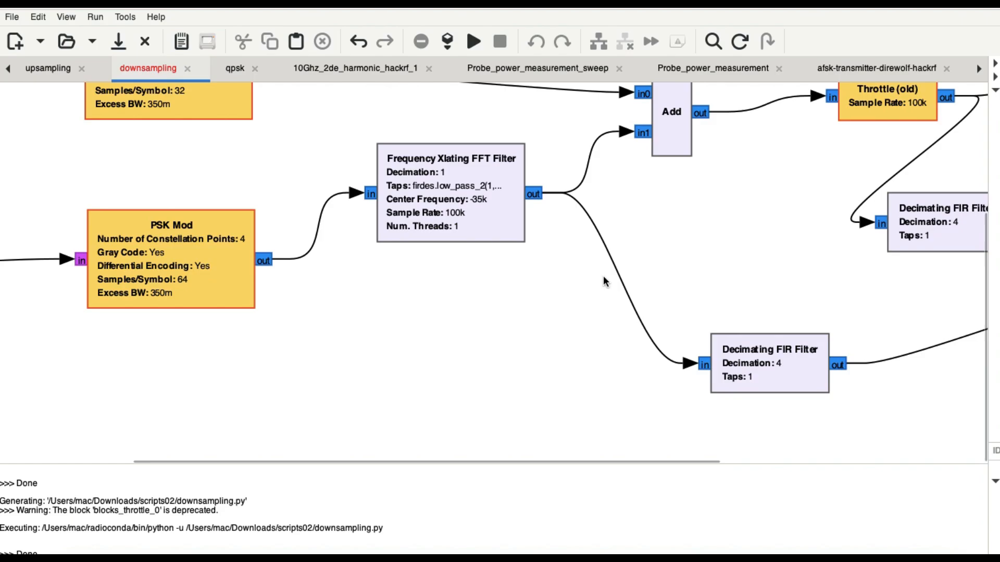
pyautogui.hscroll(8, 772, 389)
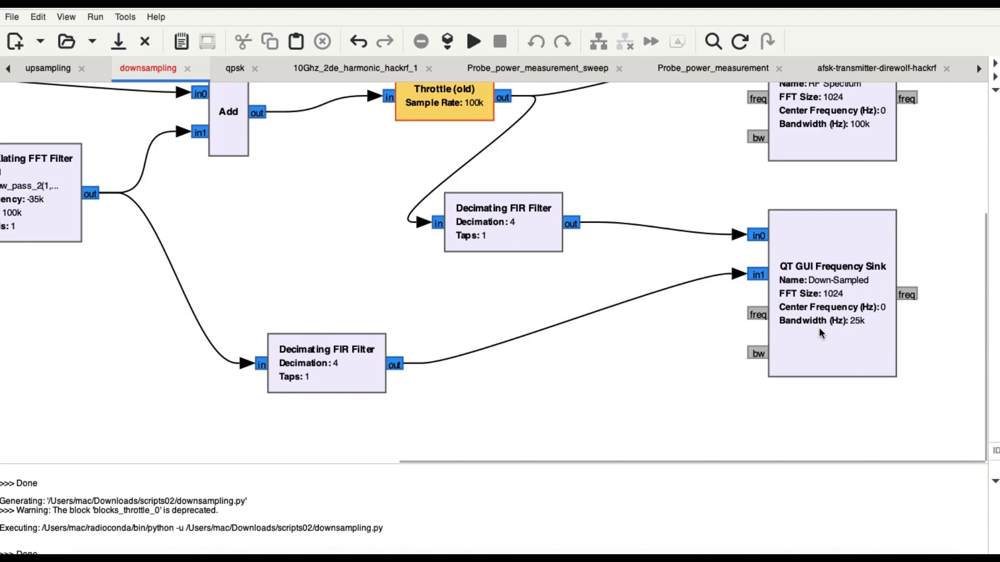
# Retrace the signal path from the Random Sources and PSK Mods through the Frequency Xlating FFT Filter to the Decimating FIR Filters
pyautogui.scroll(5, 642, 337)
pyautogui.hscroll(-10, 642, 338)
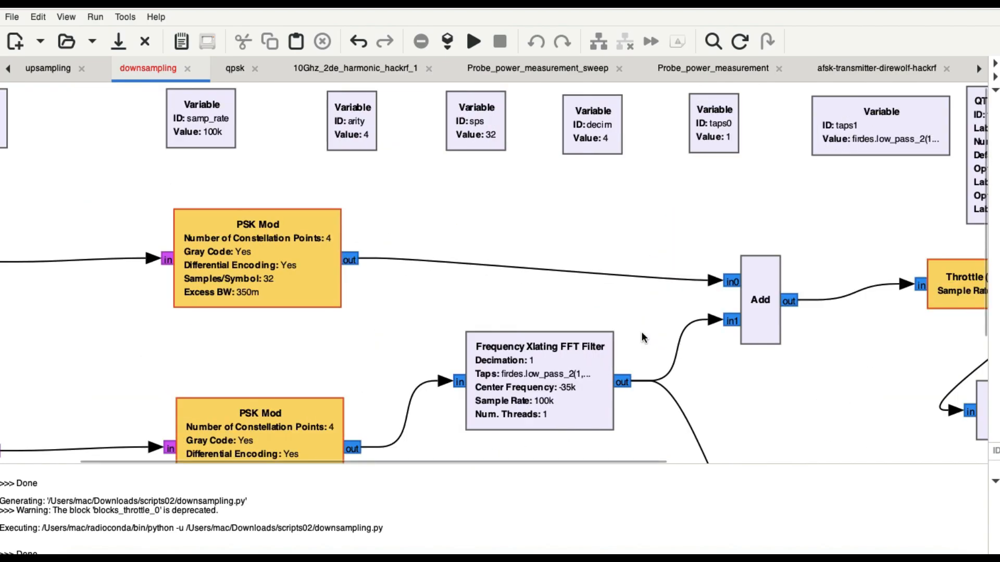
pyautogui.hscroll(-5, 641, 338)
pyautogui.scroll(-2, 641, 338)
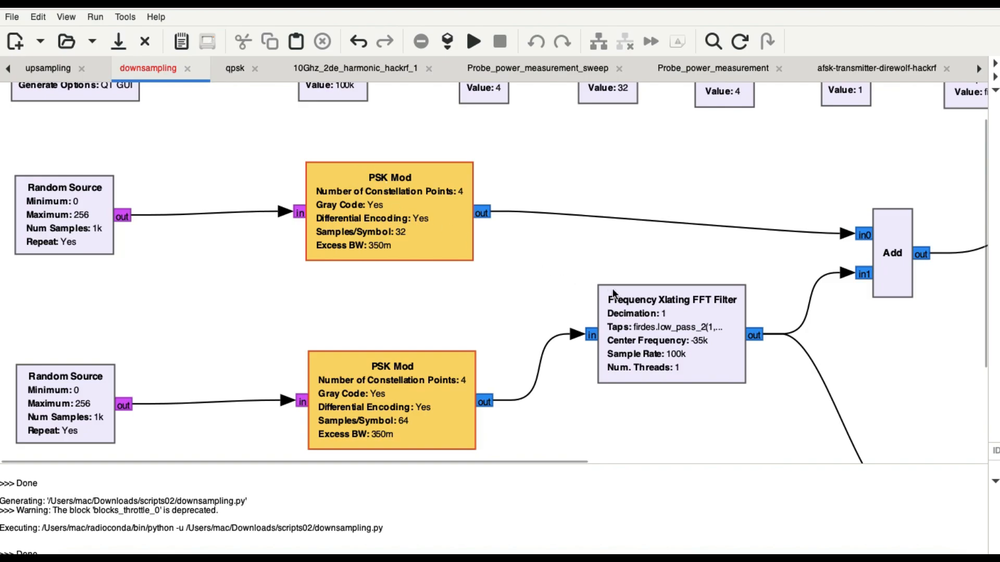
pyautogui.hscroll(10, 712, 342)
pyautogui.scroll(-2, 711, 342)
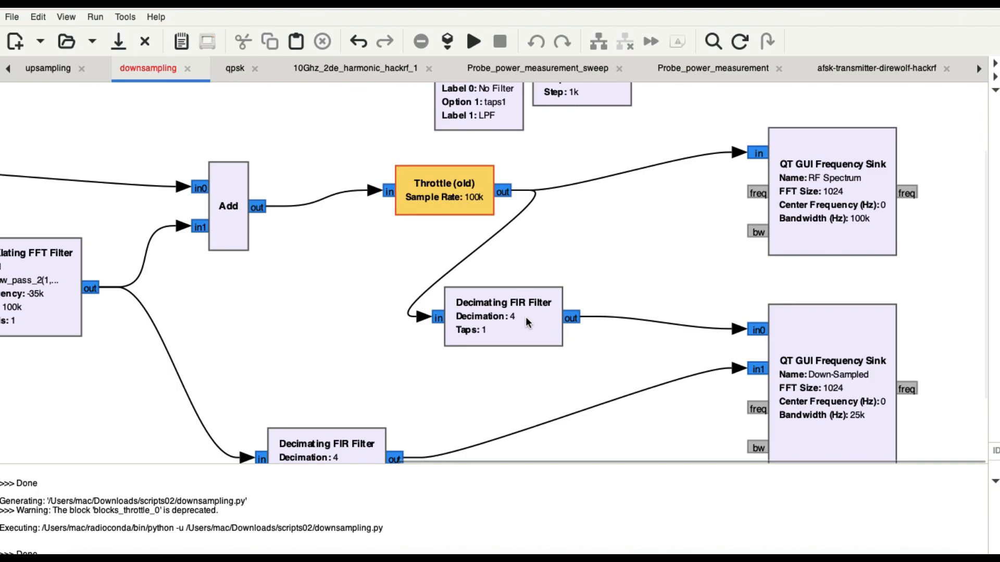
pyautogui.scroll(-3, 526, 316)
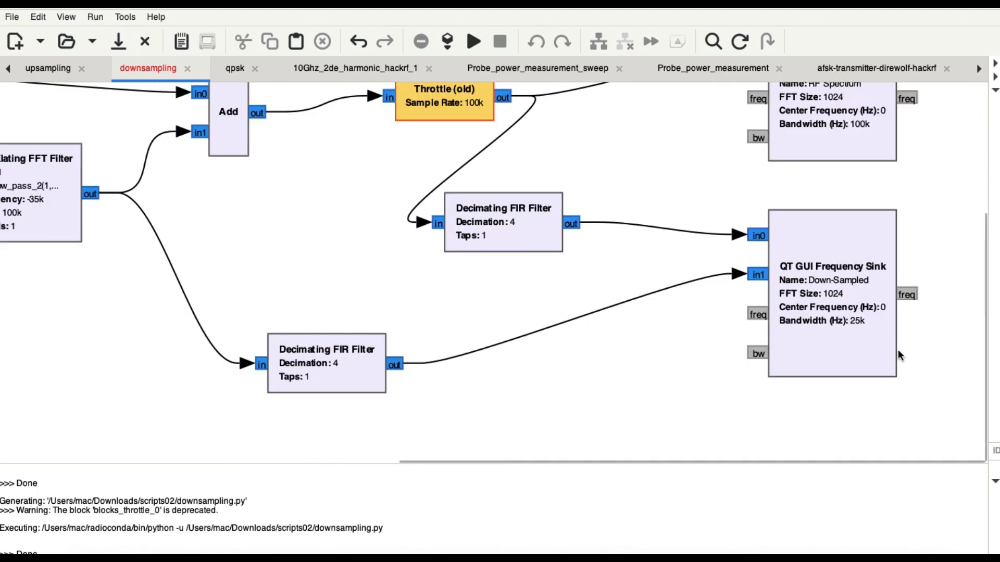
# Run the downsampling flowgraph to display the RF Spectrum and Down-Sampled plots
pyautogui.scroll(4, 764, 211)
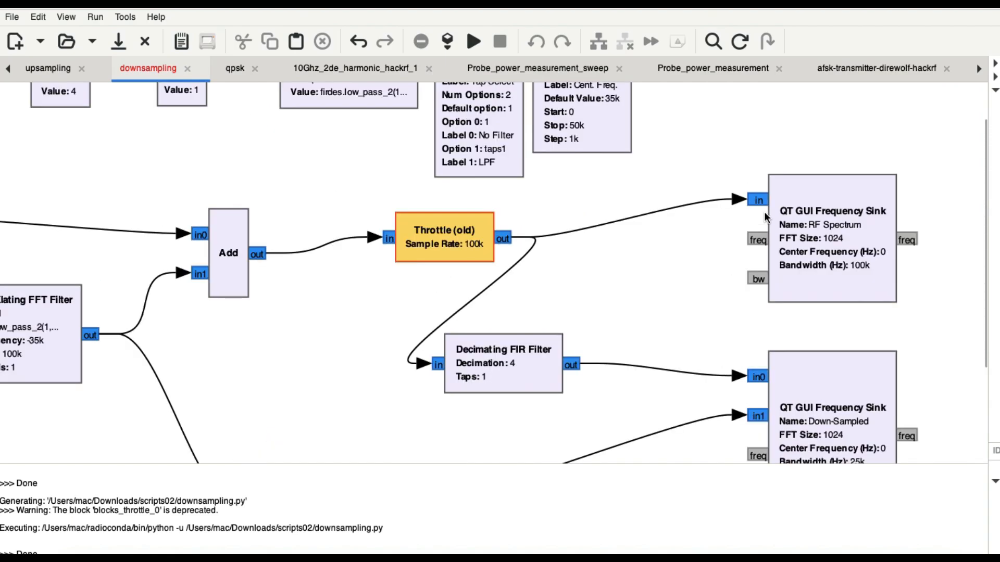
pyautogui.scroll(-1, 764, 212)
pyautogui.scroll(-1, 764, 211)
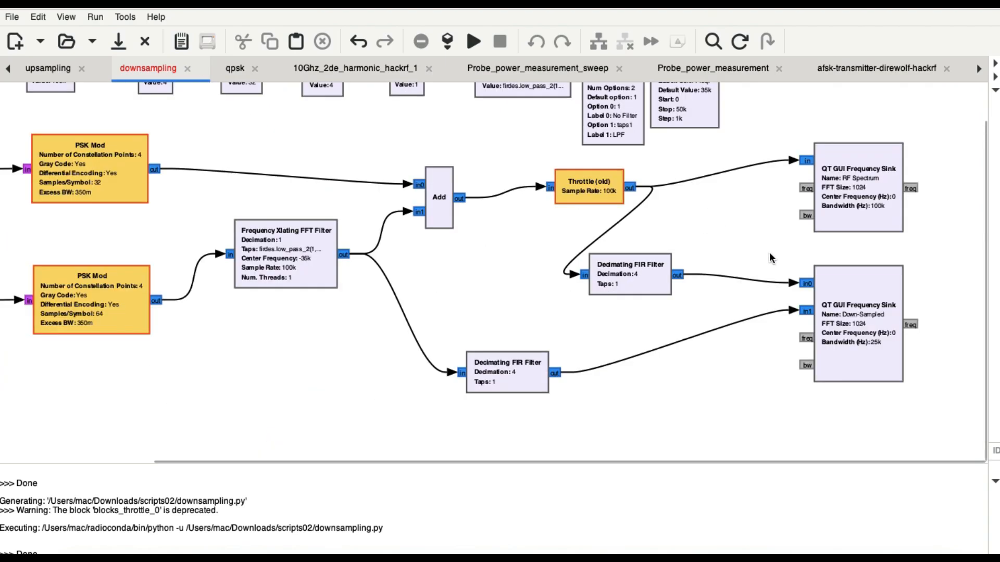
pyautogui.scroll(1, 772, 257)
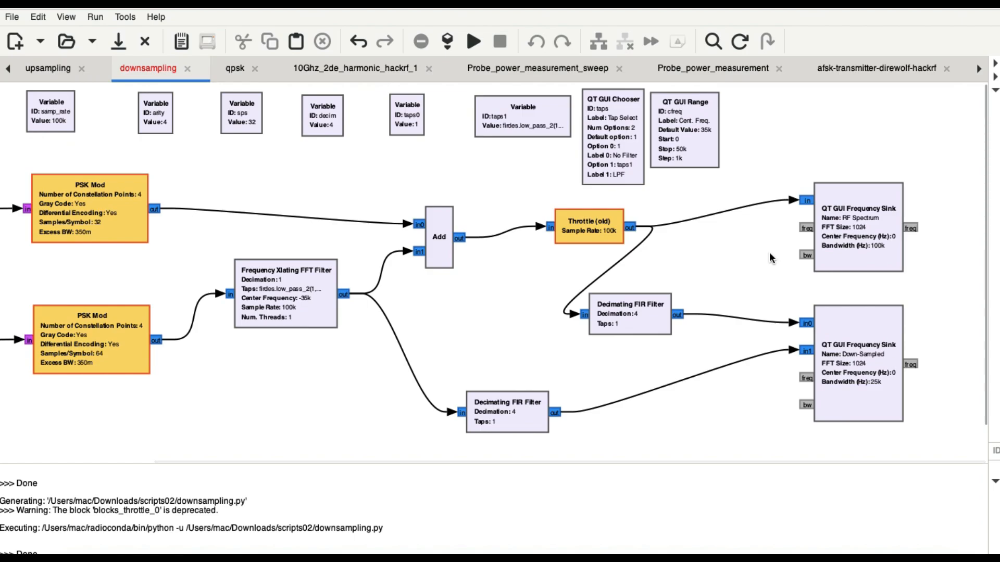
pyautogui.hscroll(-5, 771, 257)
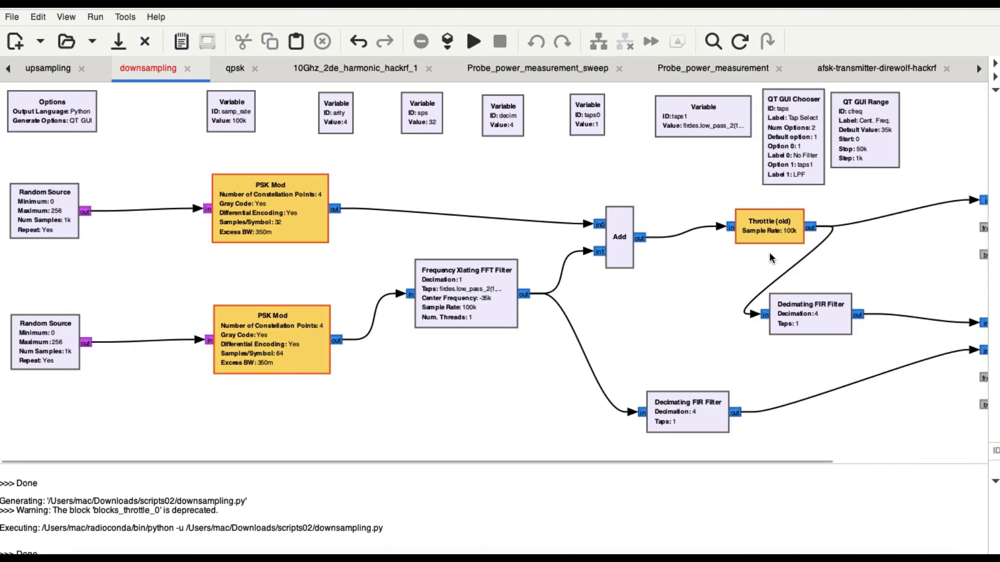
pyautogui.click(471, 42)
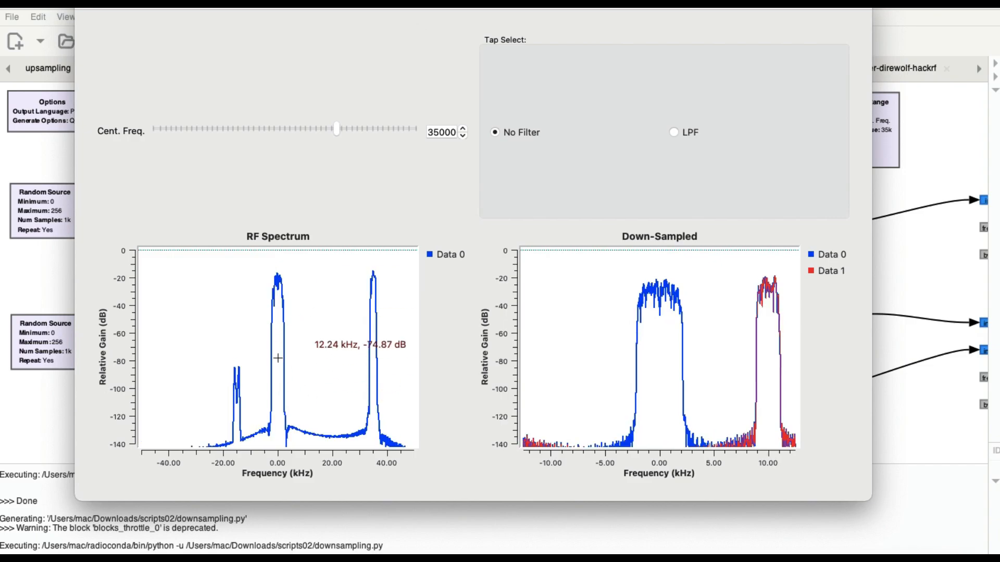
# Compare the running RF Spectrum and Down-Sampled plots with the PSK Mod, Decimating FIR Filter and frequency sink blocks behind them
pyautogui.click(929, 165)
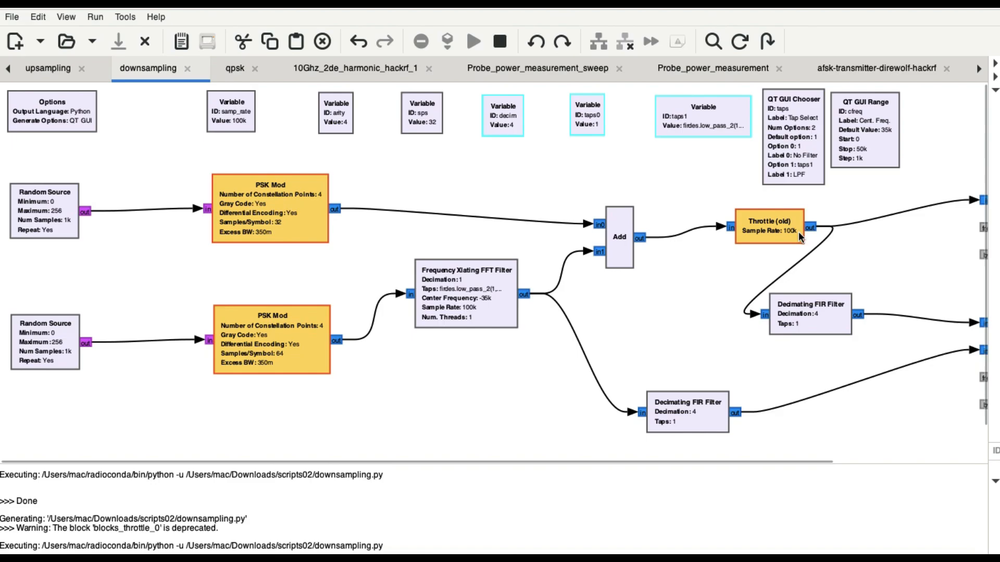
pyautogui.hscroll(3, 798, 231)
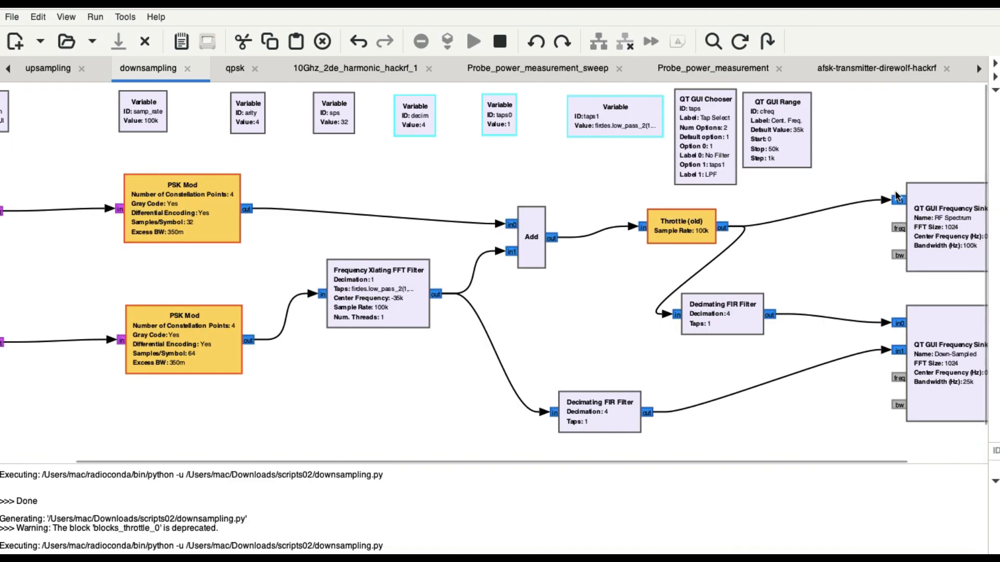
pyautogui.hscroll(-3, 260, 304)
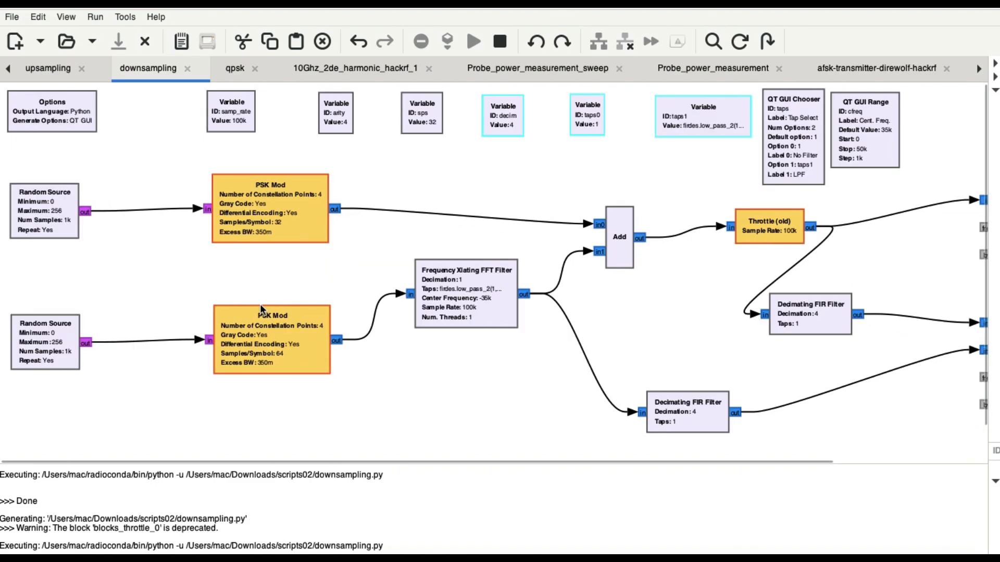
pyautogui.hscroll(3, 454, 365)
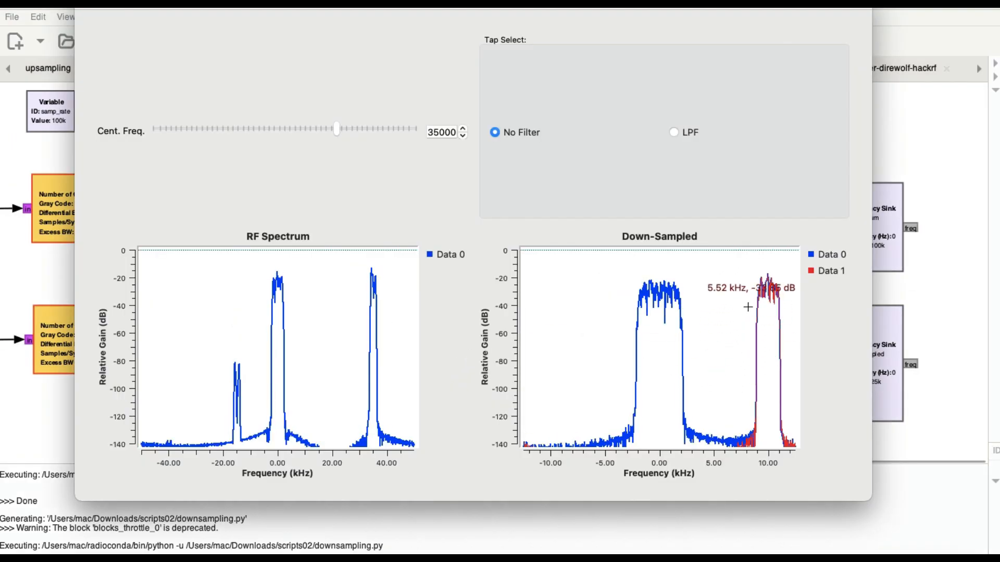
pyautogui.press('super+Tab')
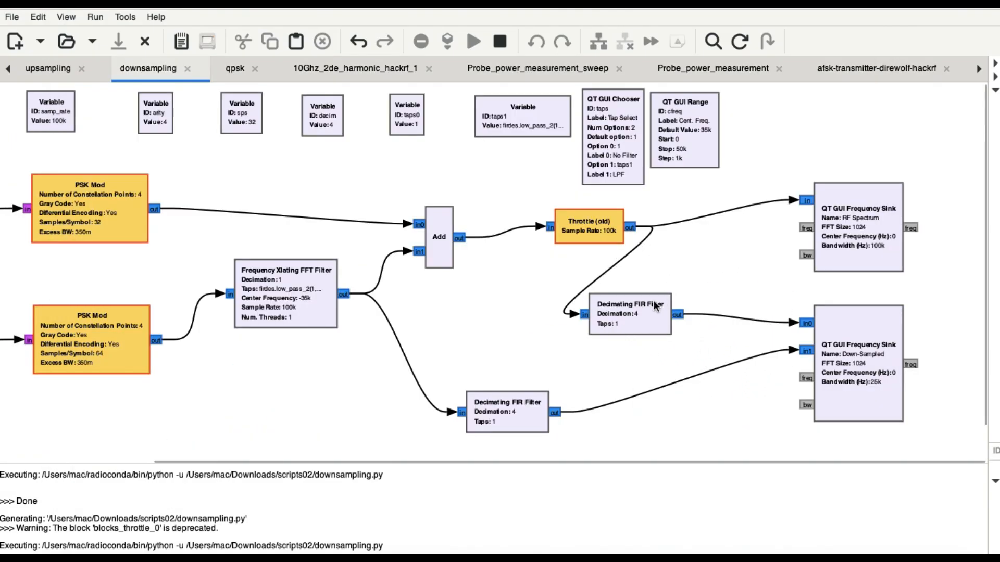
pyautogui.press('super+Tab')
pyautogui.press('super+Tab')
pyautogui.press('super+Tab')
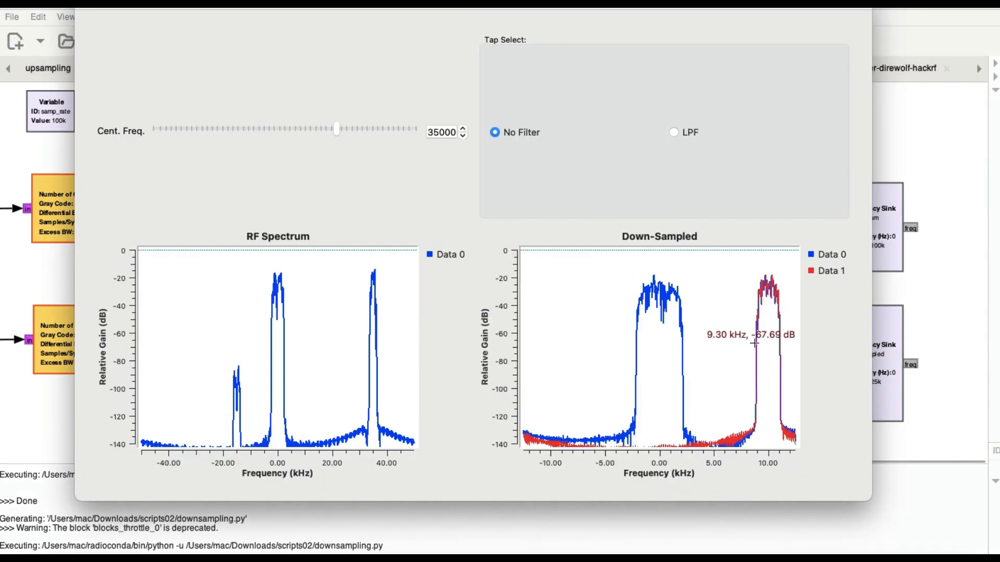
pyautogui.press('super+Tab')
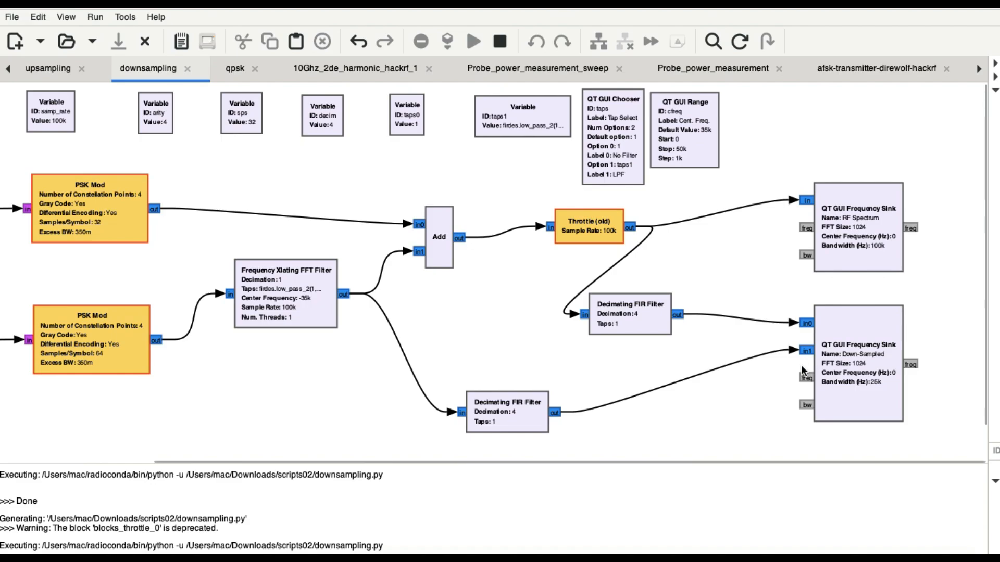
# Set the running plot's center frequency to 34000 and toggle the Down-Sampled traces individually, leaving only Data 1 hidden
pyautogui.press('super+Tab')
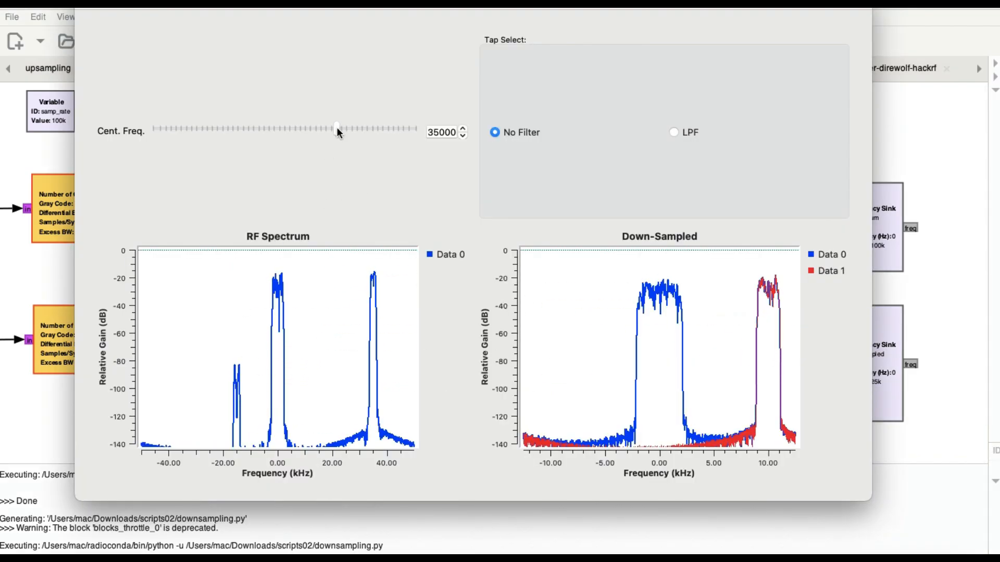
pyautogui.moveTo(336, 129); pyautogui.dragTo(333, 130)
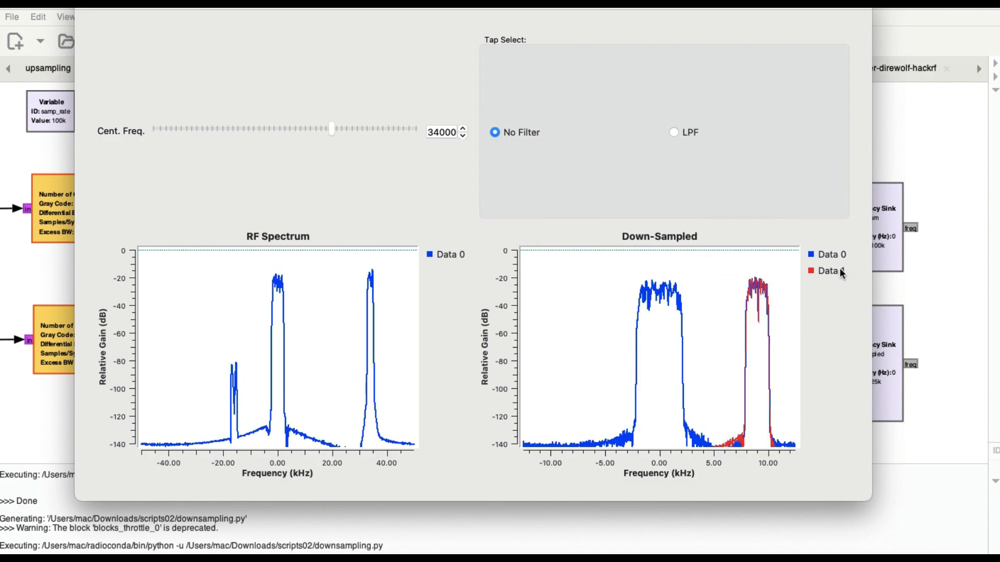
pyautogui.click(829, 255)
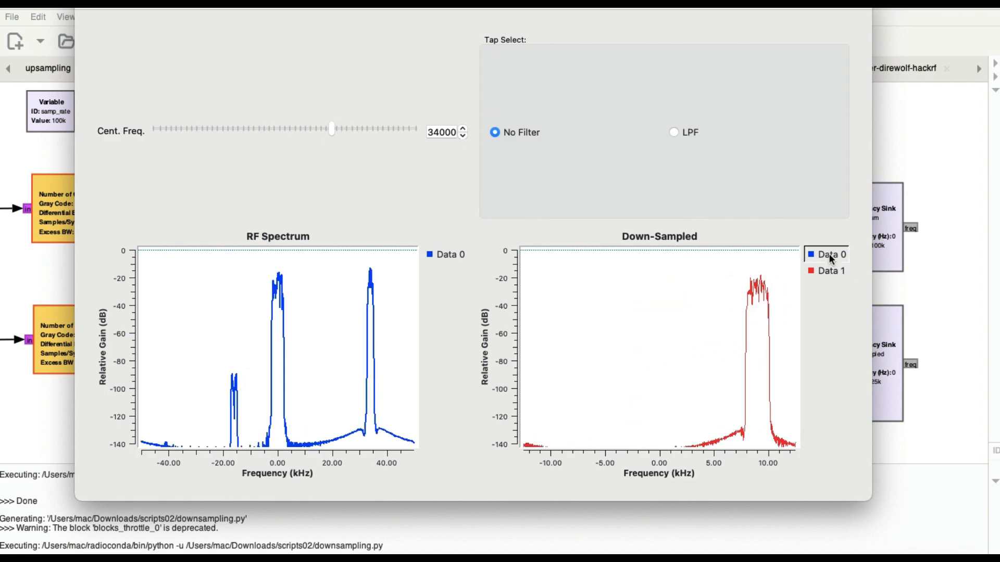
pyautogui.click(823, 251)
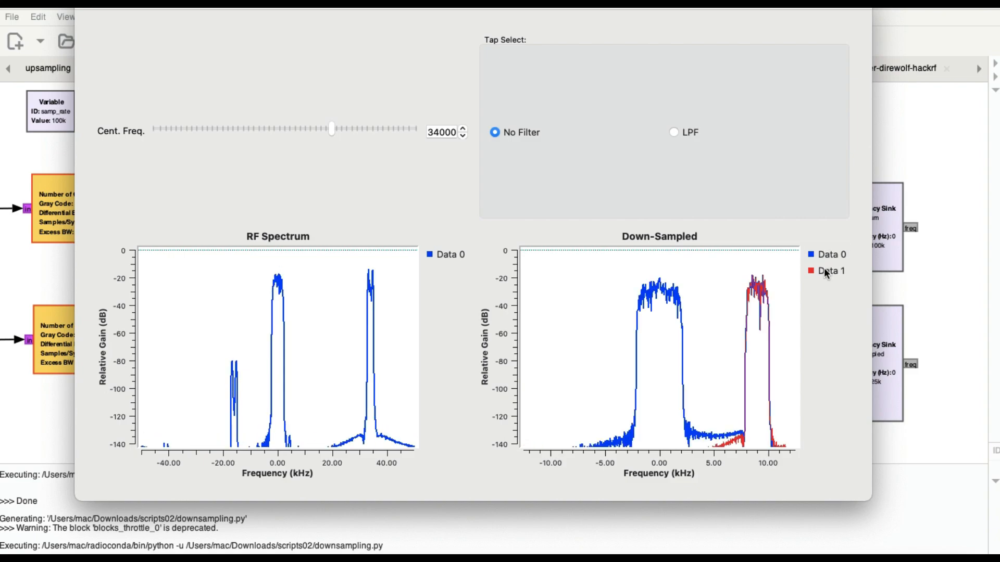
pyautogui.click(825, 272)
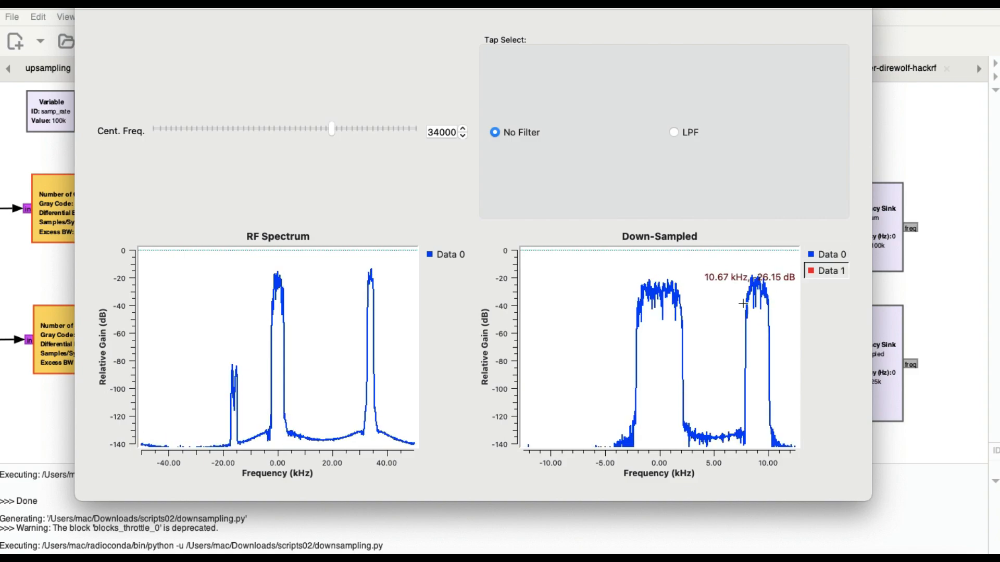
# Switch the tap selection to LPF and lower the center frequency to 31000
pyautogui.click(462, 136)
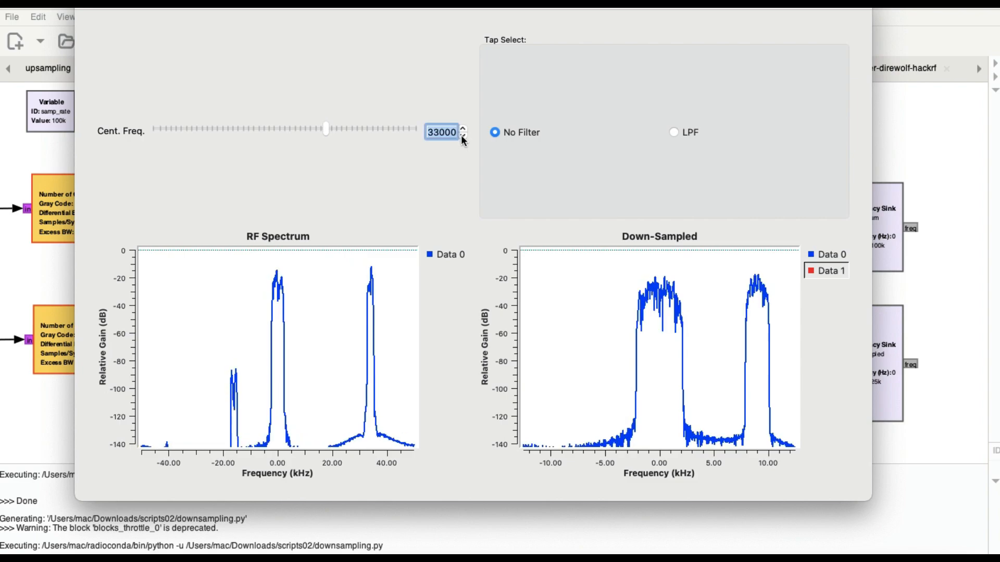
pyautogui.click(674, 131)
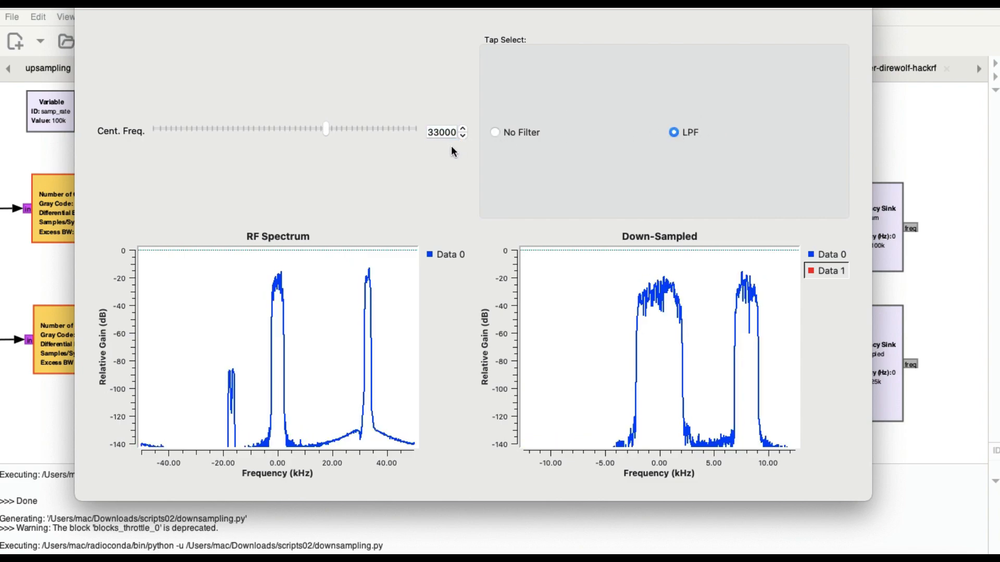
pyautogui.click(463, 135)
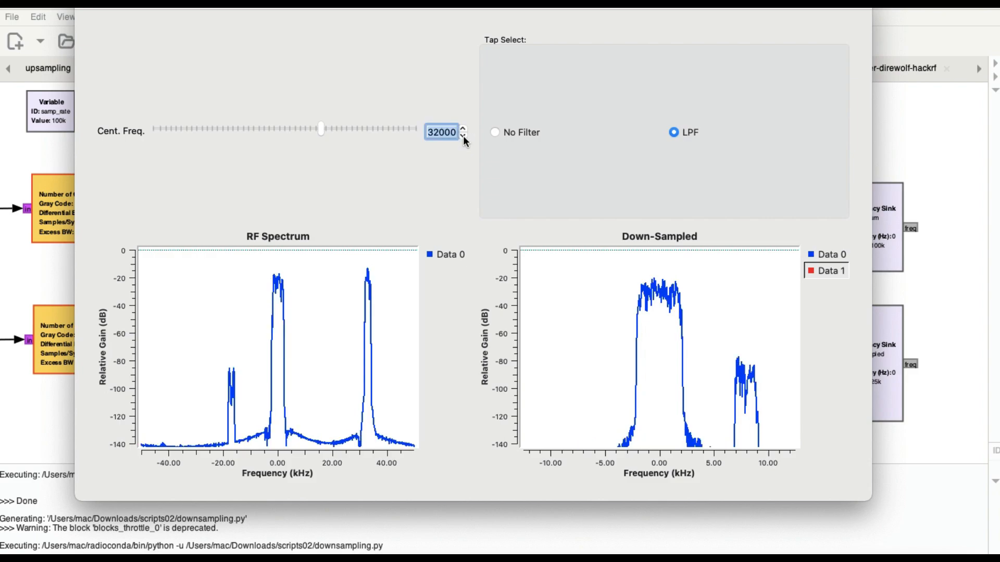
pyautogui.click(463, 135)
# Toggle the Down-Sampled plot's traces so that both Data 0 and Data 1 are shown
pyautogui.click(828, 254)
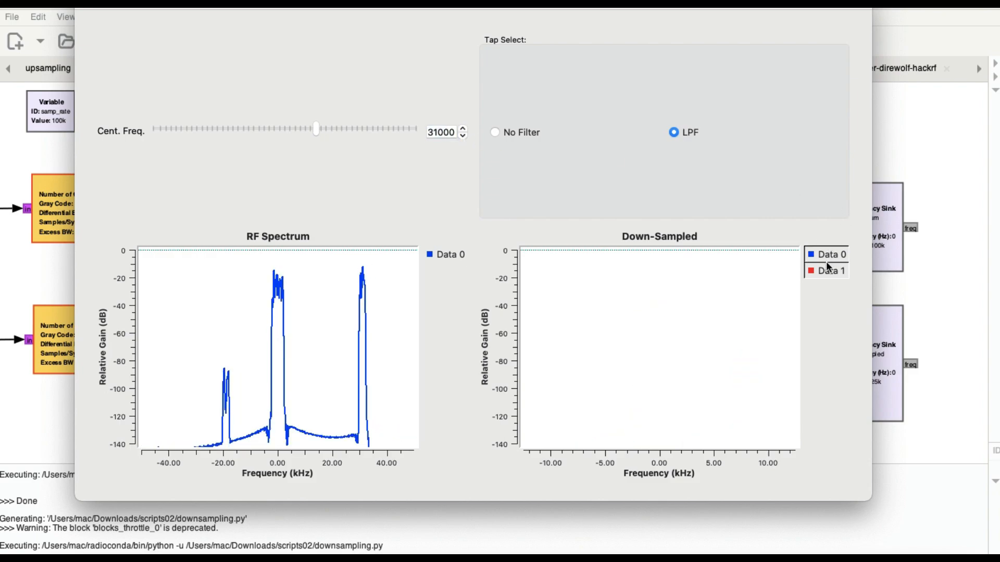
pyautogui.click(827, 271)
pyautogui.click(827, 254)
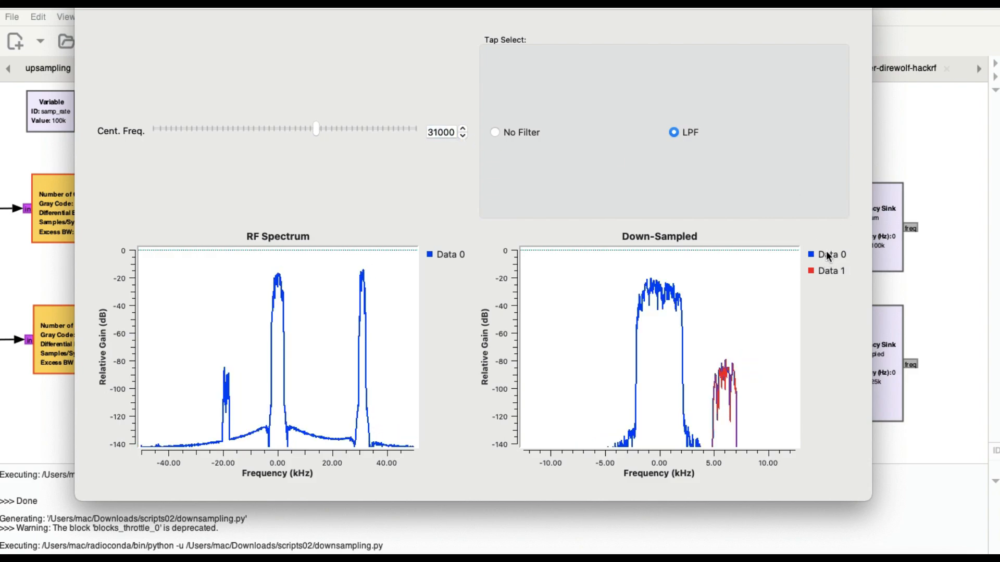
# Step the center frequency down to 22000 with the LPF taps active, and back up to 23000
pyautogui.click(461, 137)
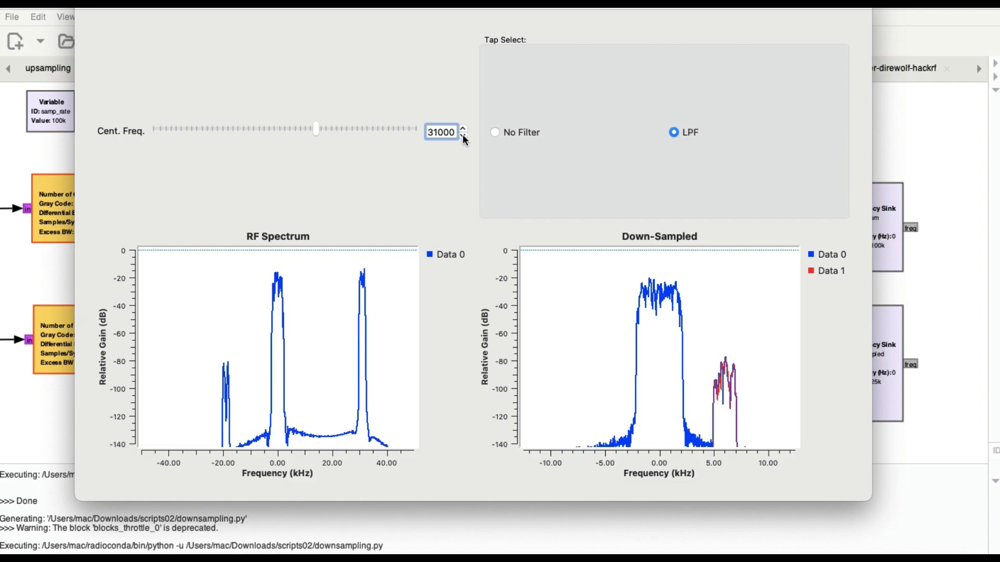
pyautogui.click(463, 136)
pyautogui.click(462, 136)
pyautogui.click(463, 136)
pyautogui.click(463, 136)
pyautogui.click(463, 136)
pyautogui.click(463, 136)
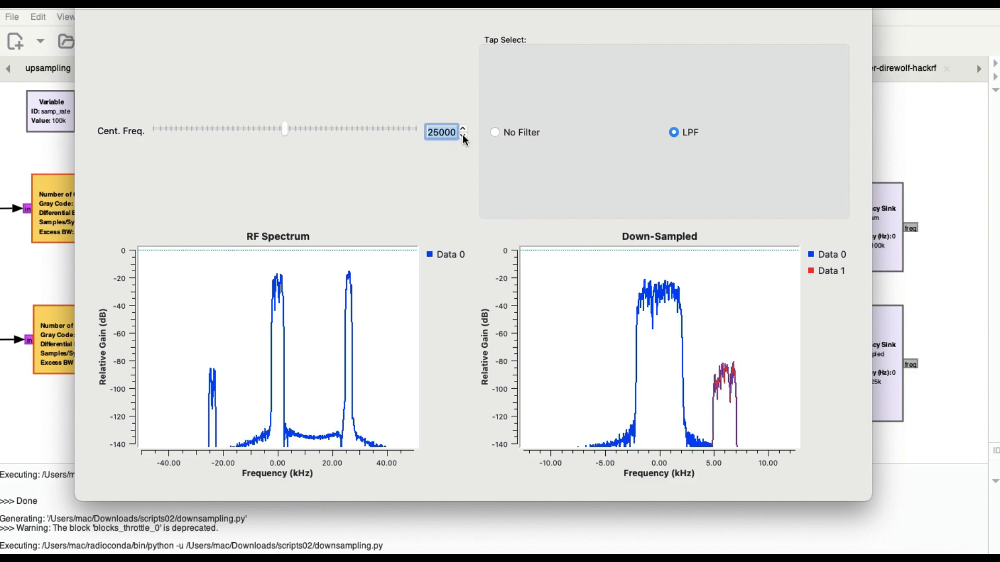
pyautogui.click(463, 136)
pyautogui.click(463, 136)
pyautogui.click(462, 136)
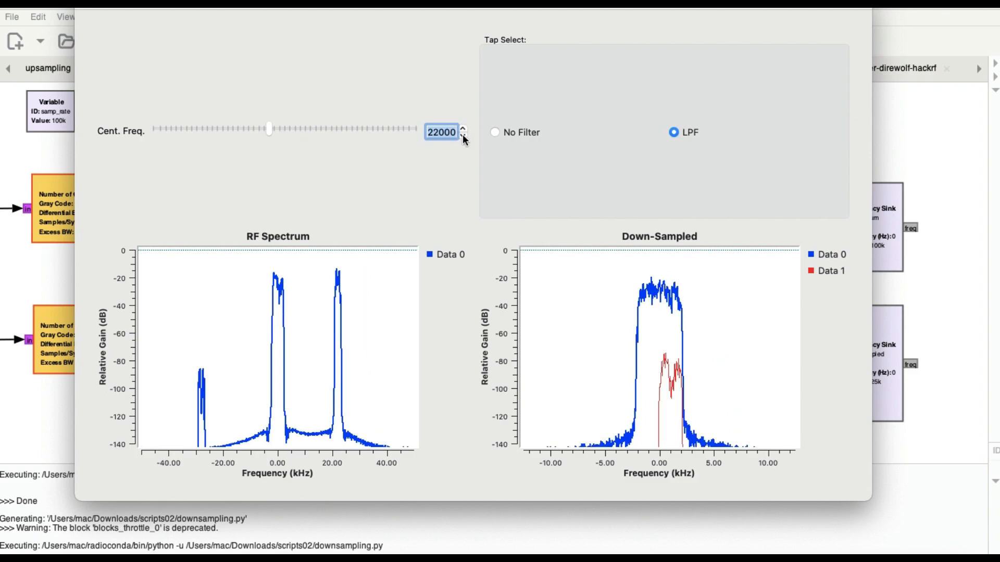
pyautogui.click(463, 130)
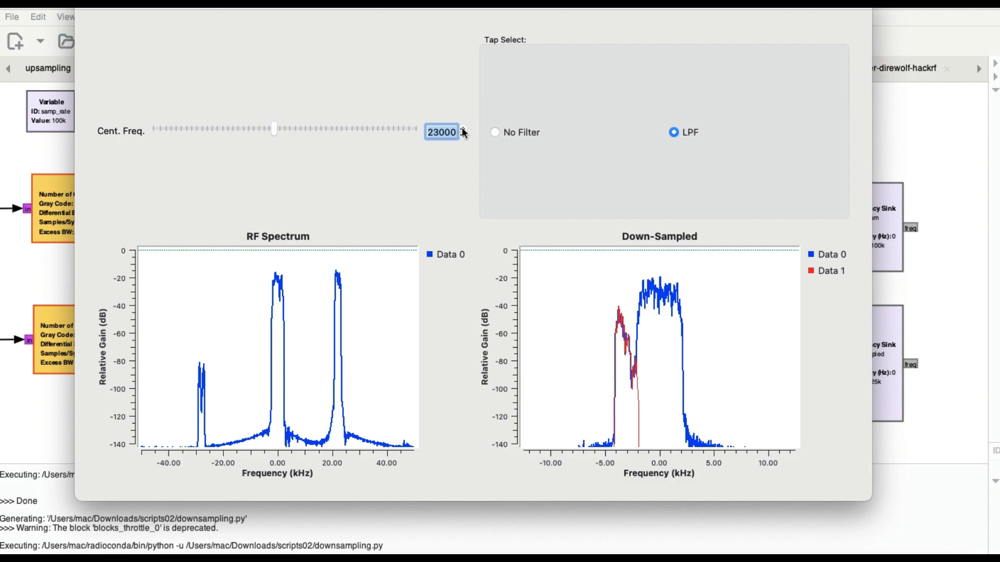
# Raise the center frequency to 25000 with the LPF taps active, and step it back down to 17000
pyautogui.click(463, 129)
pyautogui.click(463, 130)
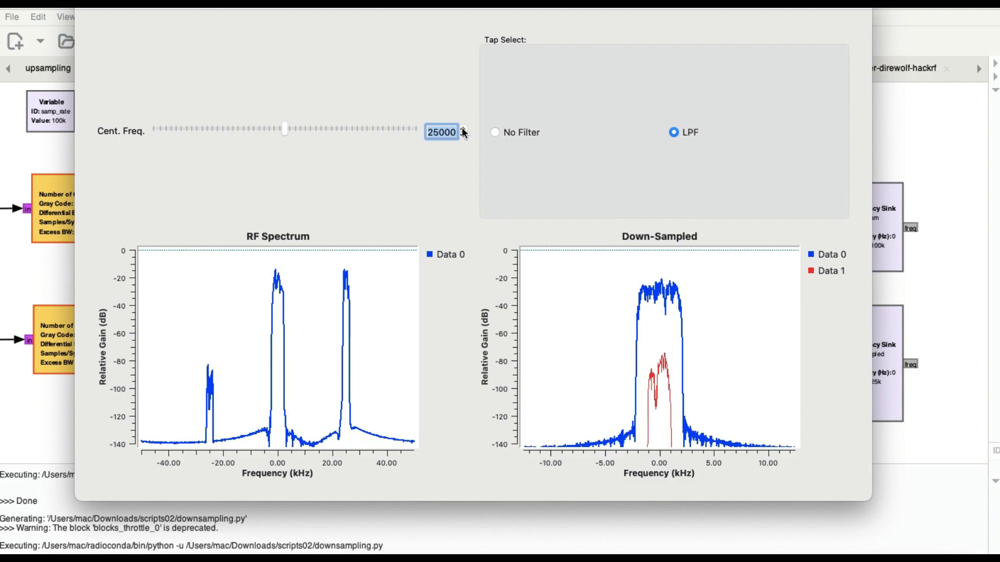
pyautogui.click(463, 137)
pyautogui.click(463, 136)
pyautogui.click(463, 136)
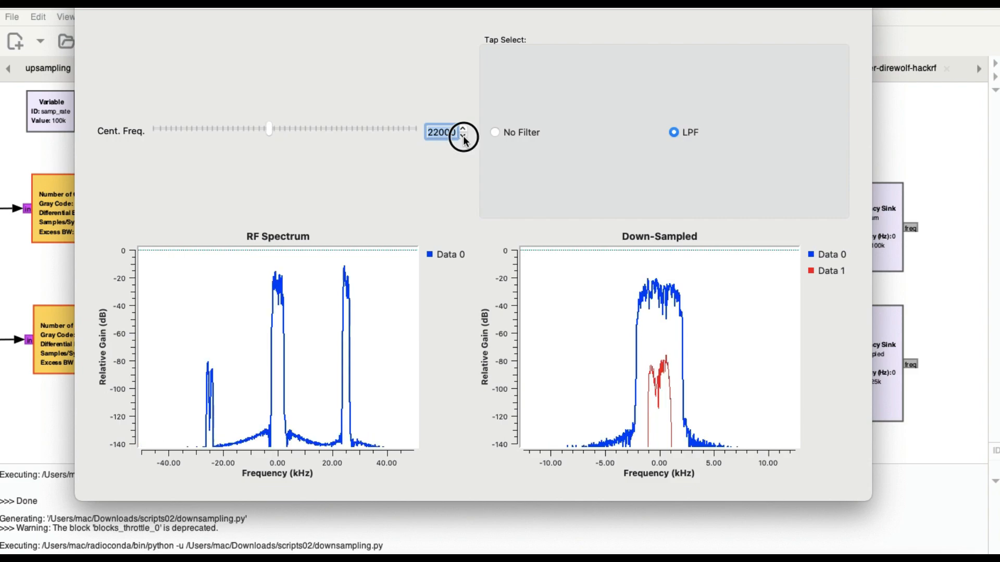
pyautogui.click(463, 137)
pyautogui.click(464, 136)
pyautogui.click(463, 136)
pyautogui.click(463, 136)
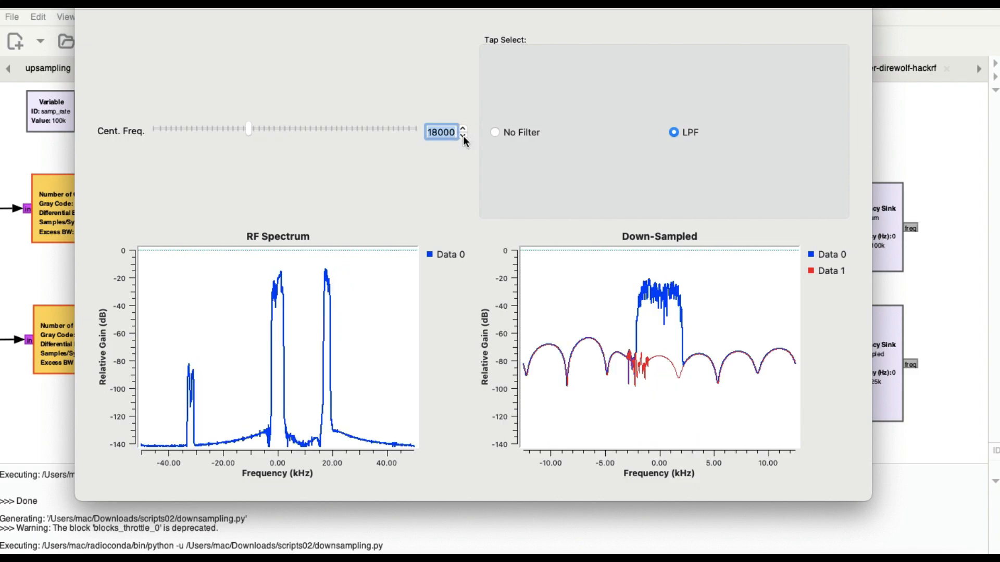
pyautogui.click(463, 136)
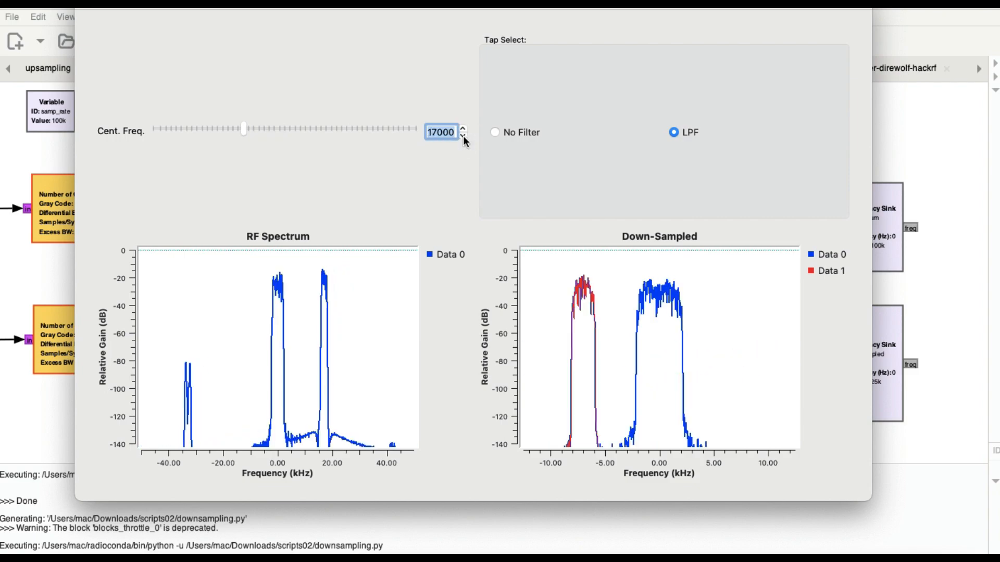
# Step the center frequency down through 12000 to 4000 to follow the narrow signal in the down-sampled spectrum
pyautogui.click(464, 136)
pyautogui.click(464, 136)
pyautogui.click(463, 137)
pyautogui.click(463, 137)
pyautogui.click(463, 136)
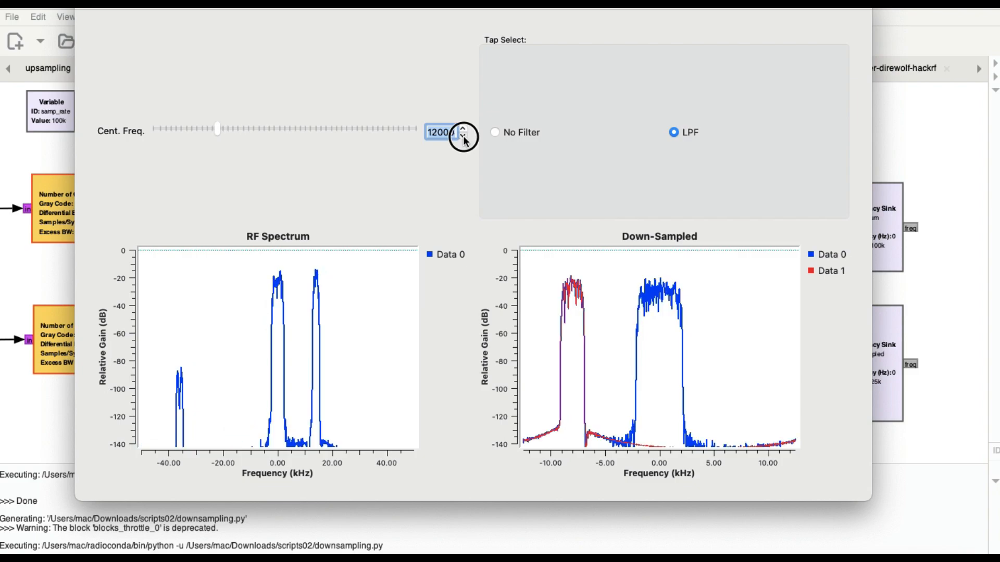
pyautogui.click(463, 136)
pyautogui.click(463, 136)
pyautogui.click(464, 136)
pyautogui.click(463, 136)
# Lower the center frequency to 1000 and move the Downsampling plot window down so its title bar is visible
pyautogui.click(464, 136)
pyautogui.click(464, 136)
pyautogui.click(464, 136)
pyautogui.click(463, 137)
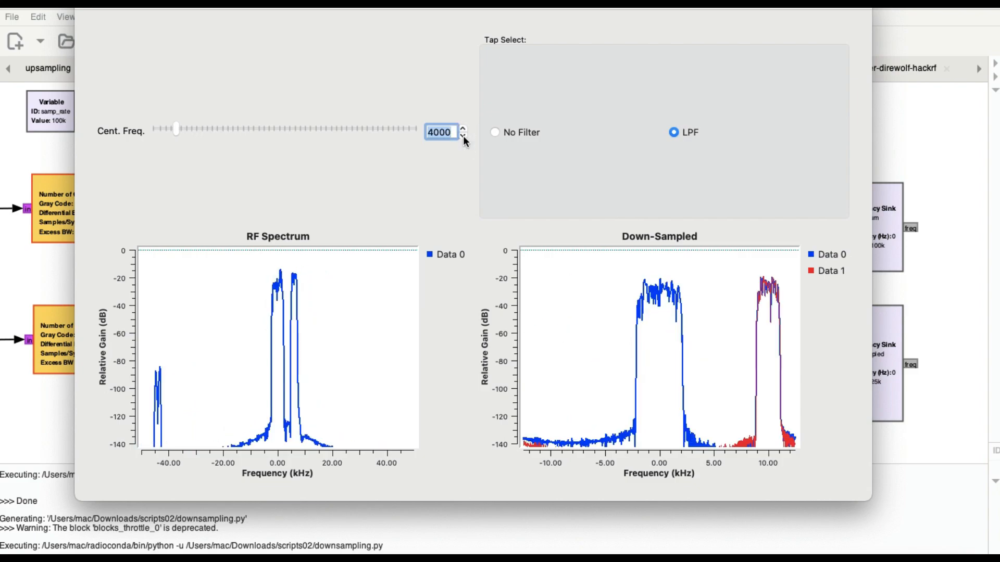
pyautogui.click(464, 137)
pyautogui.click(463, 136)
pyautogui.click(464, 136)
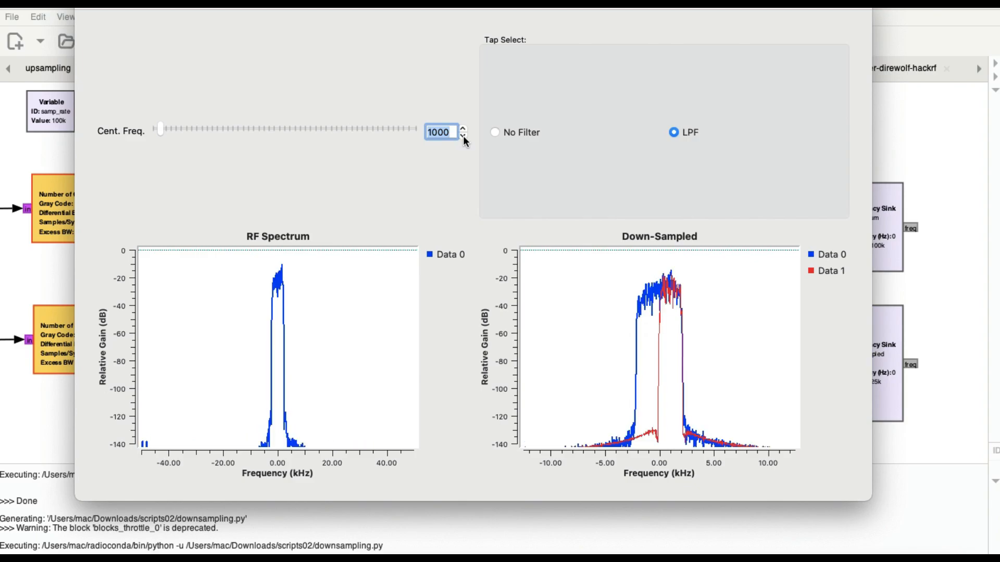
pyautogui.moveTo(474, 8); pyautogui.dragTo(473, 26)
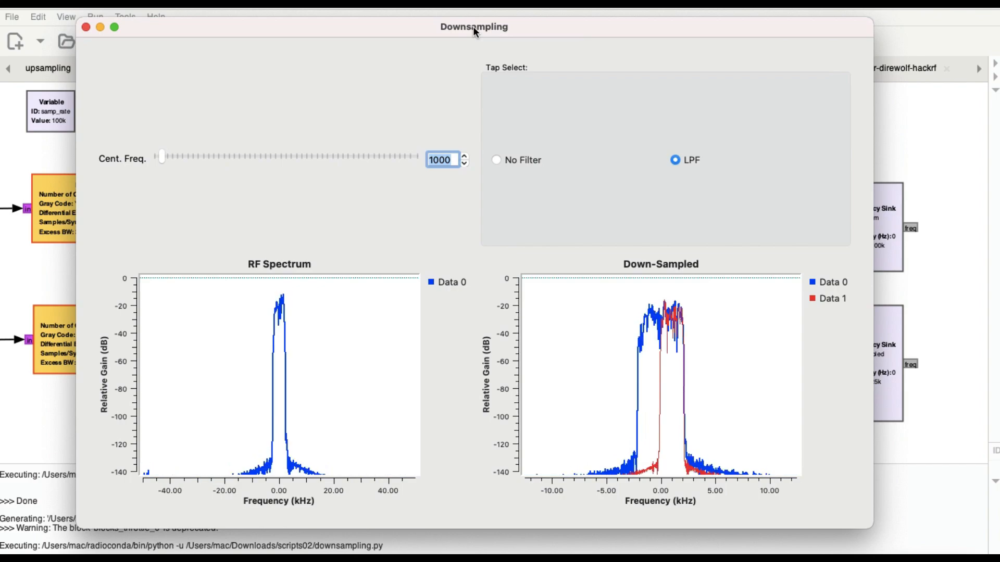